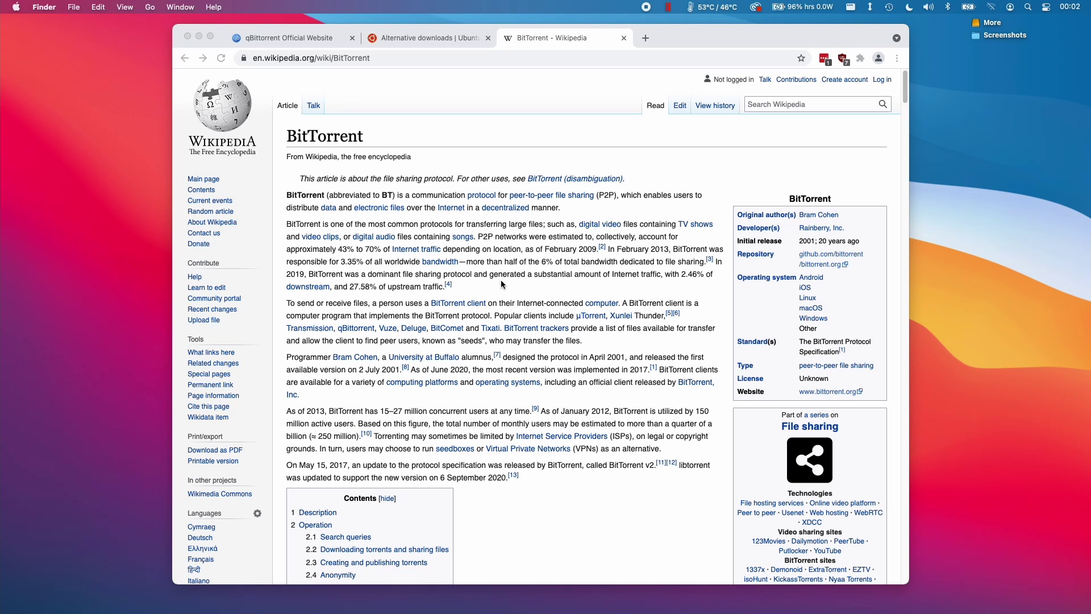
# Scroll the BitTorrent Wikipedia article and view its network diagram enlarged, then close it.
pyautogui.click(895, 97)
pyautogui.scroll(-10, 907, 113)
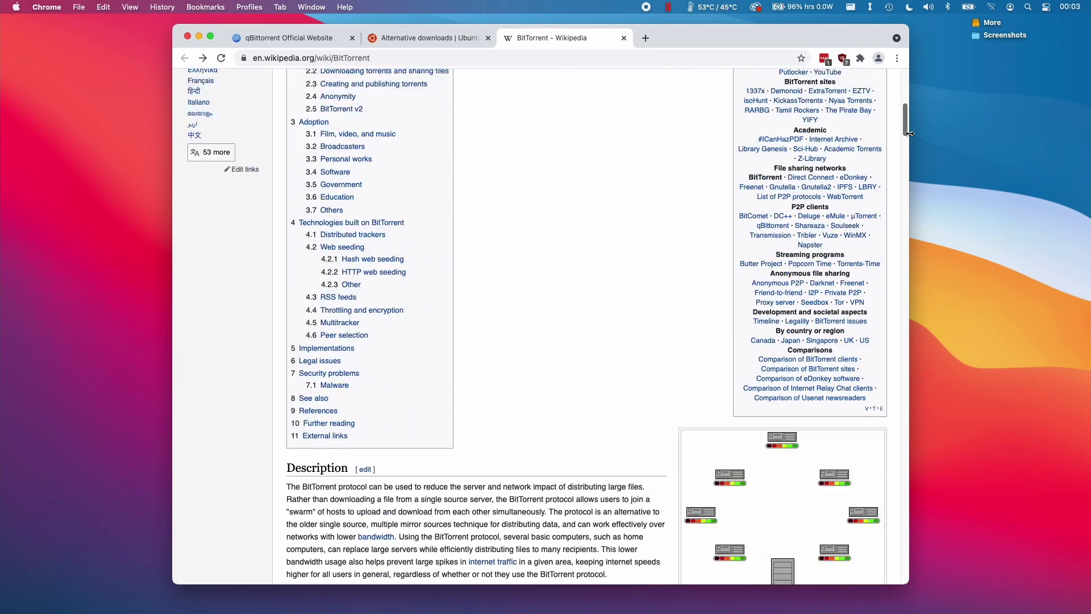
pyautogui.scroll(-8, 909, 133)
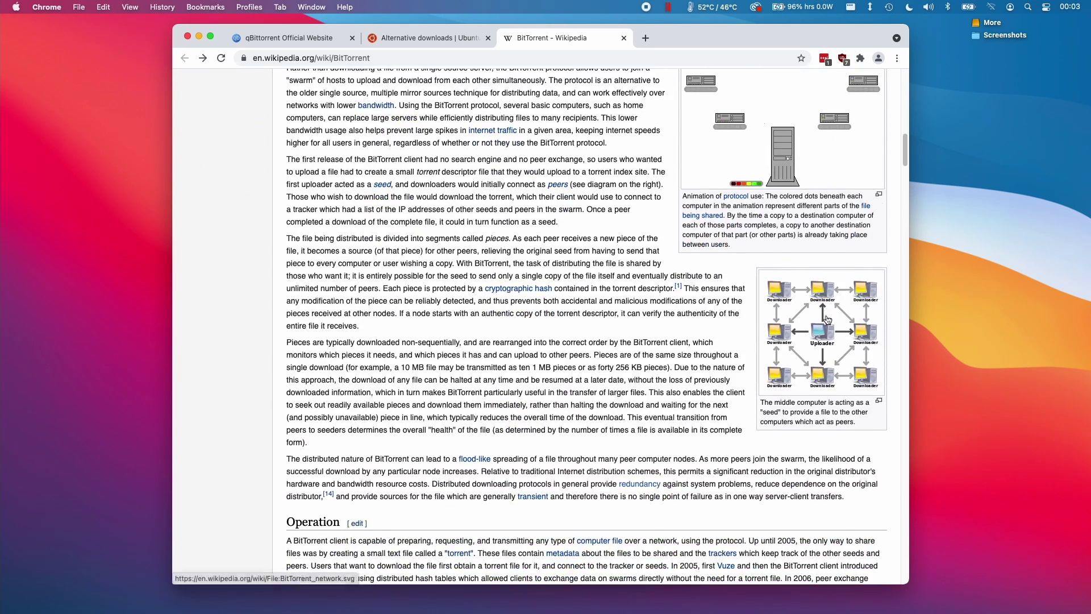
pyautogui.click(832, 322)
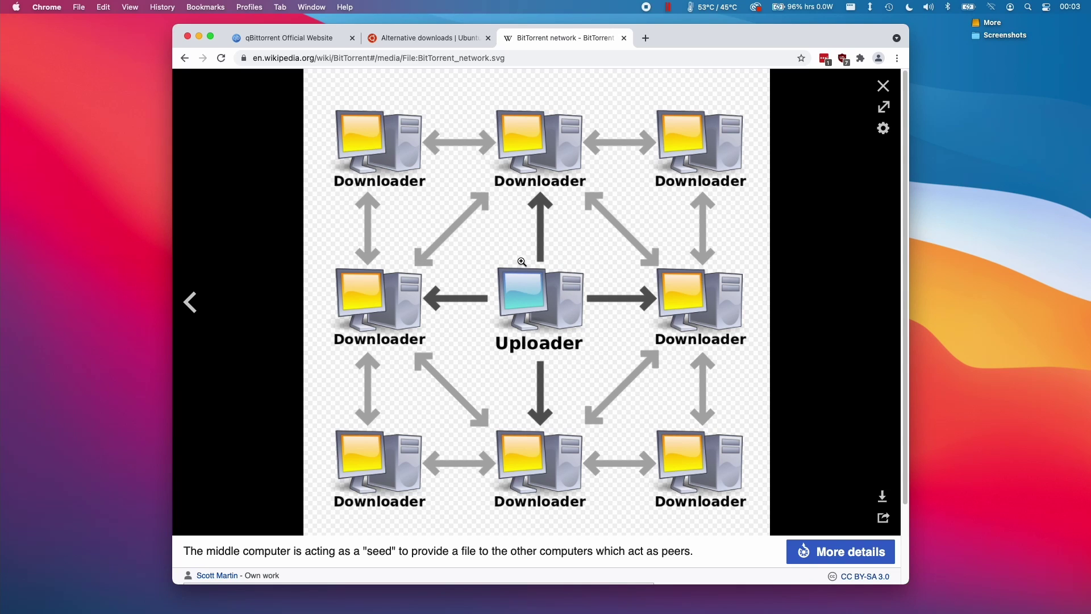
pyautogui.press('Escape')
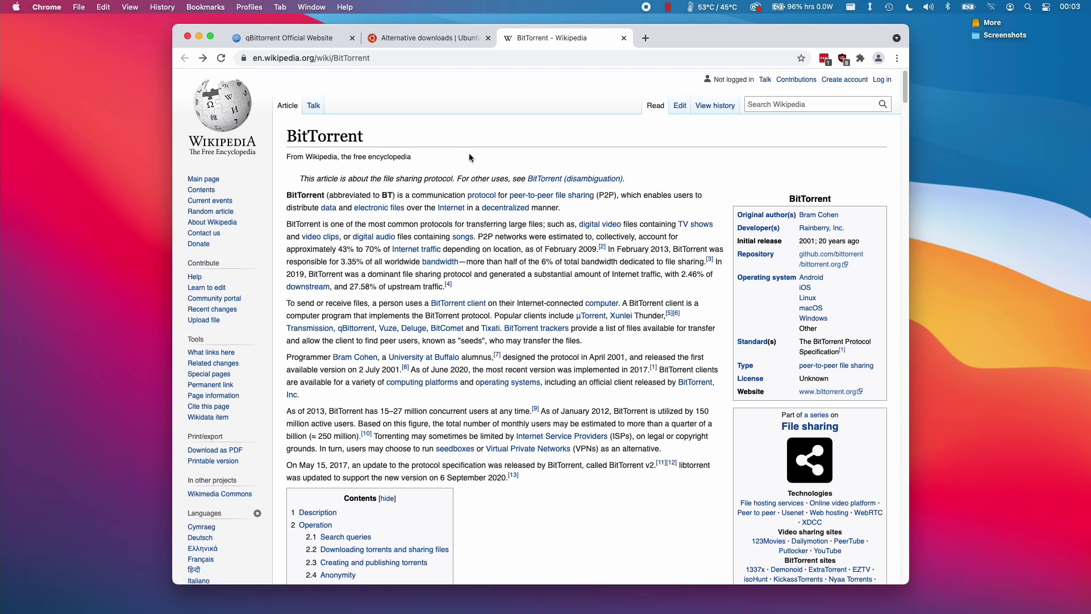
# From qbittorrent.org, start the FossHub download of the qBittorrent 4.3.8 Mojave/Catalina/Big Sur DMG.
pyautogui.press('super+1')
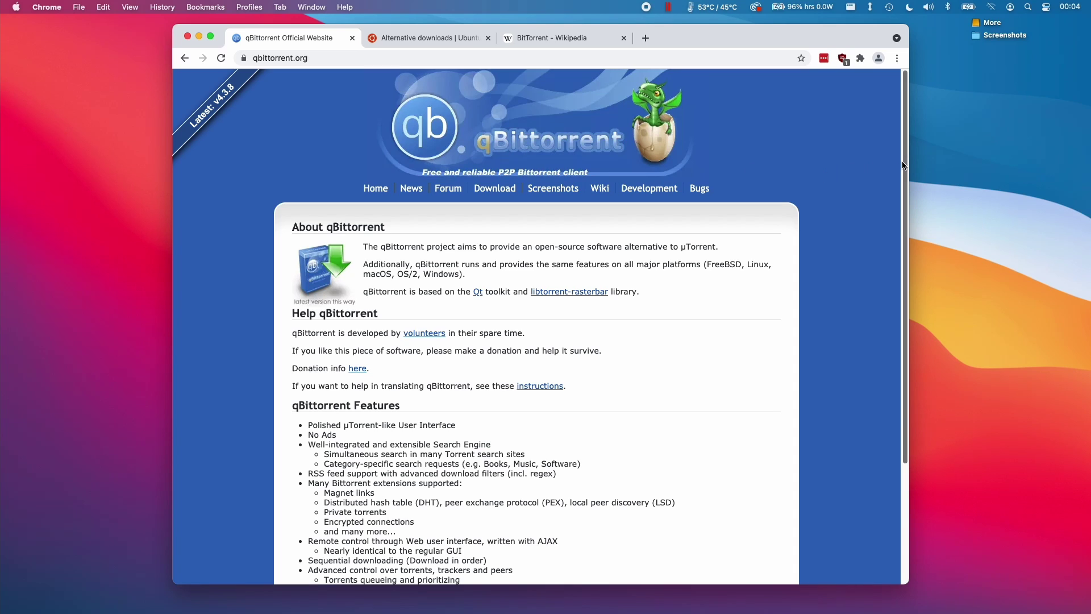
pyautogui.moveTo(905, 165); pyautogui.dragTo(925, 130)
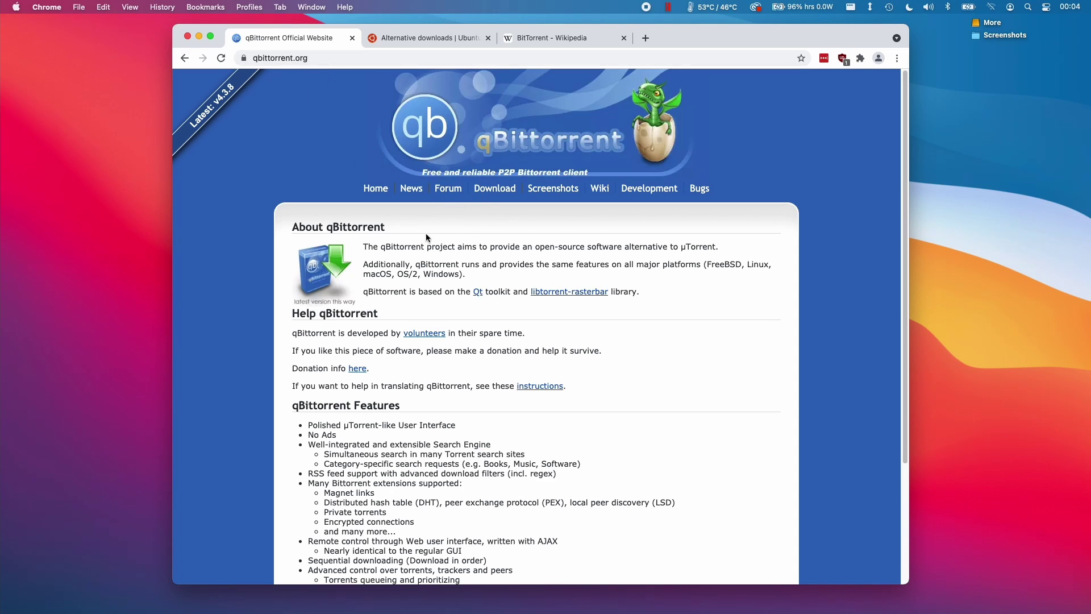
pyautogui.click(508, 190)
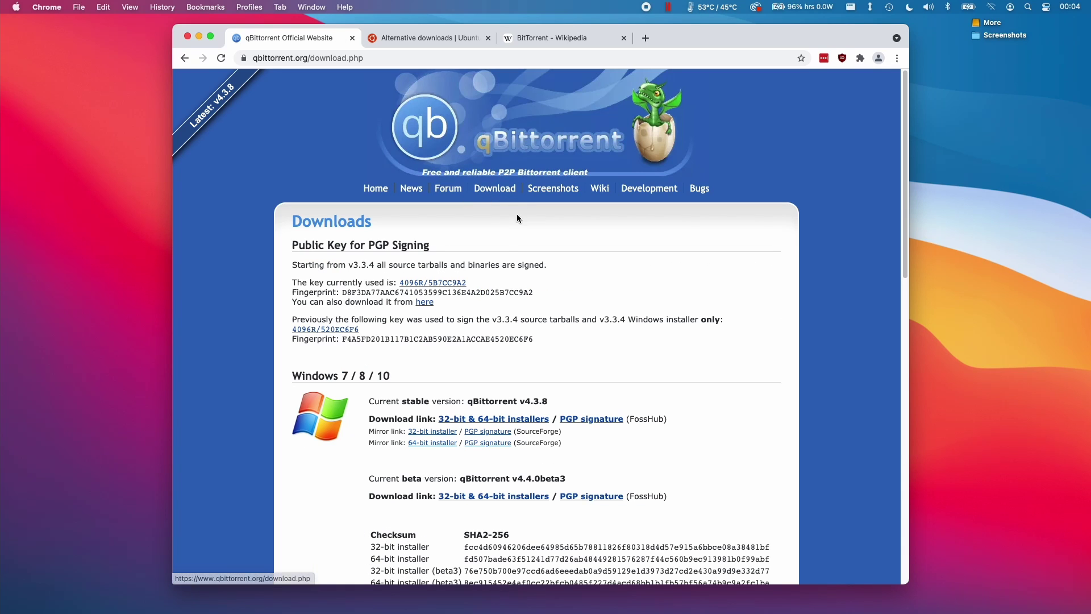
pyautogui.scroll(-3, 431, 365)
pyautogui.scroll(-10, 431, 367)
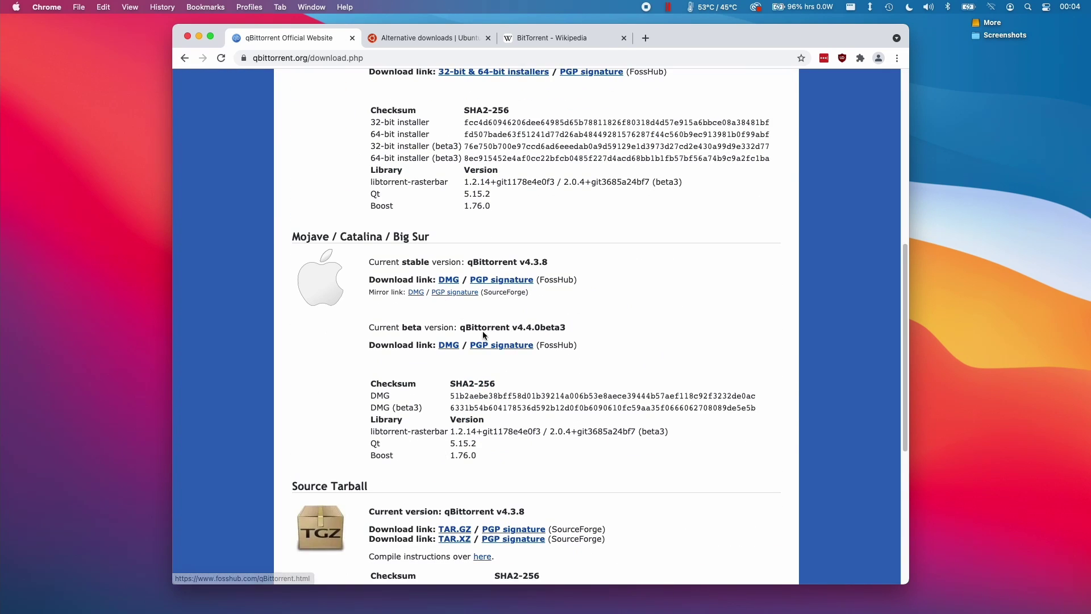
pyautogui.click(452, 285)
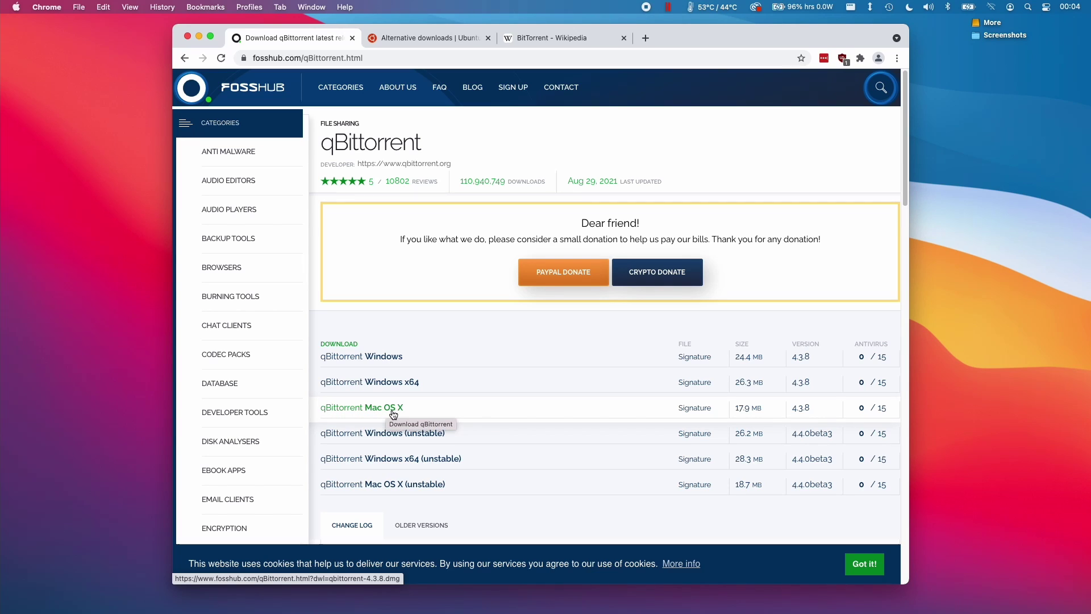
pyautogui.click(495, 409)
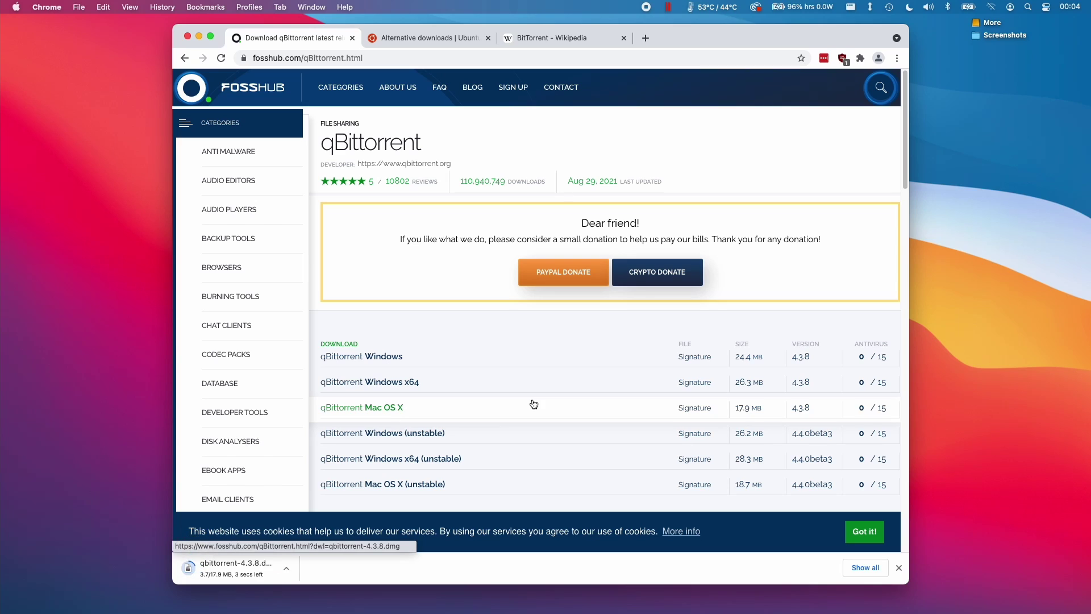
# Copy qBittorrent from qbittorrent-4.3.8.dmg into Applications and locate it in that folder.
pyautogui.click(242, 567)
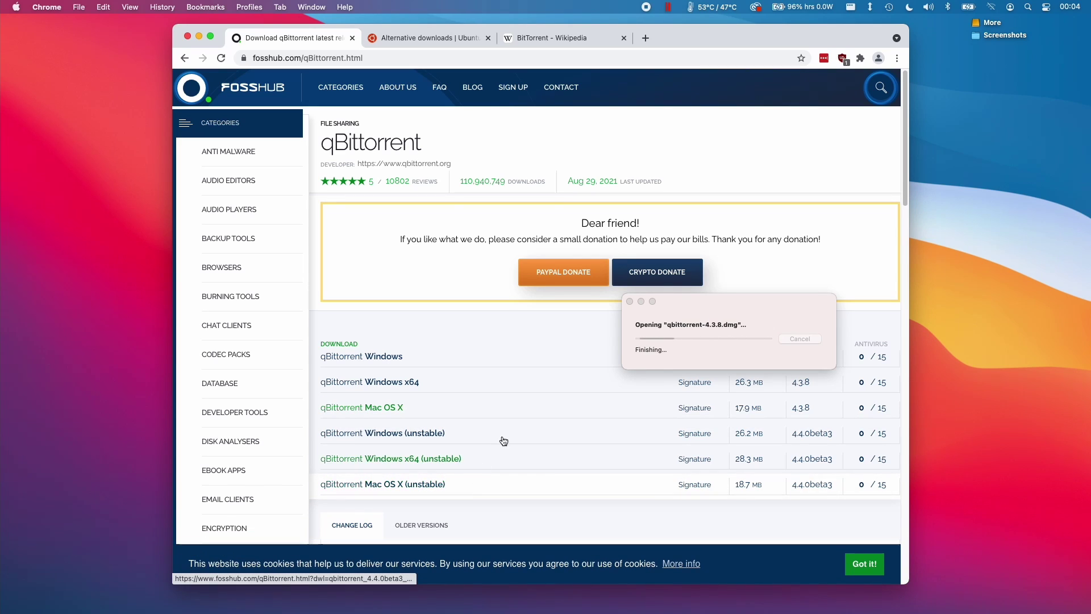
pyautogui.click(353, 77)
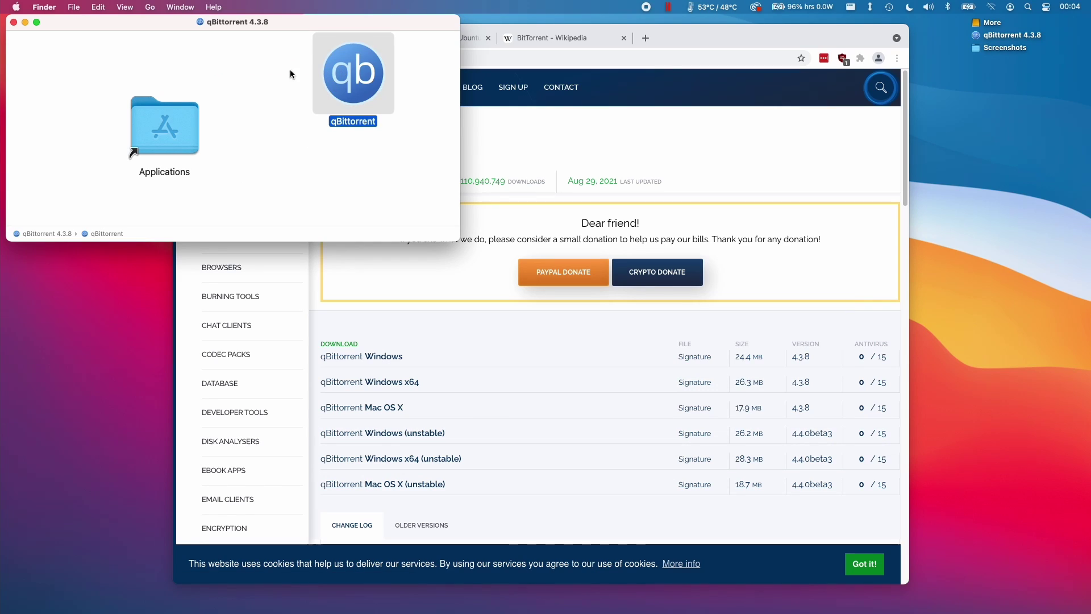
pyautogui.moveTo(345, 81); pyautogui.dragTo(189, 134)
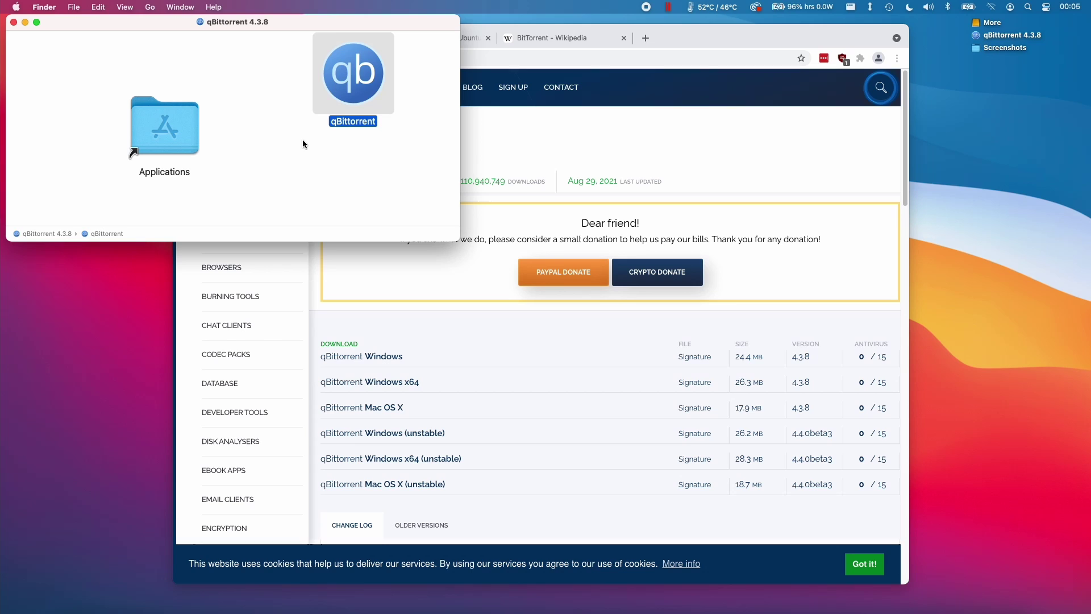
pyautogui.click(183, 132)
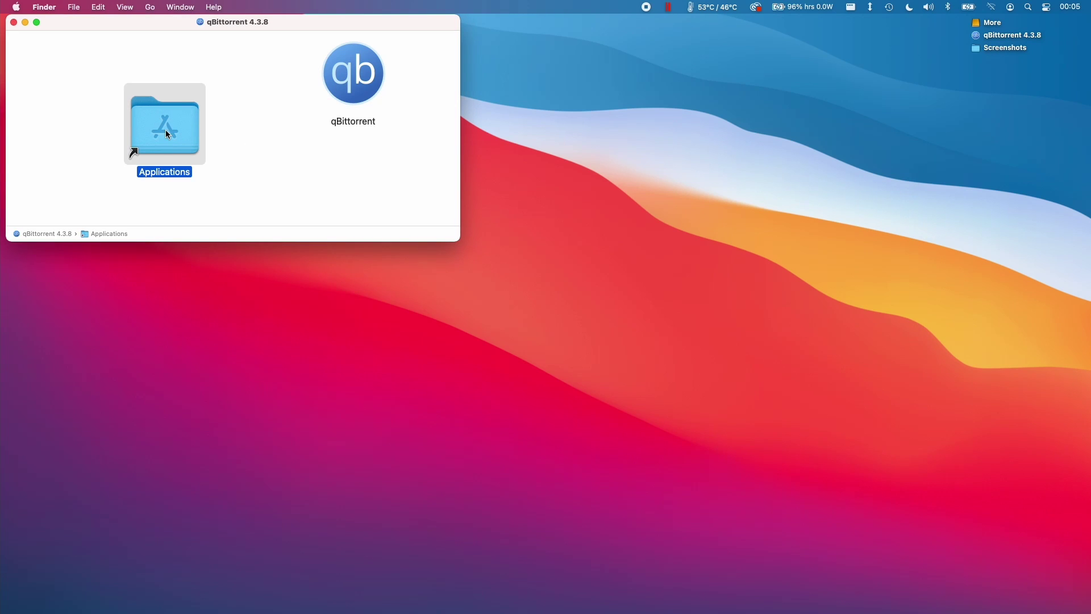
pyautogui.doubleClick(165, 130)
pyautogui.press('q')
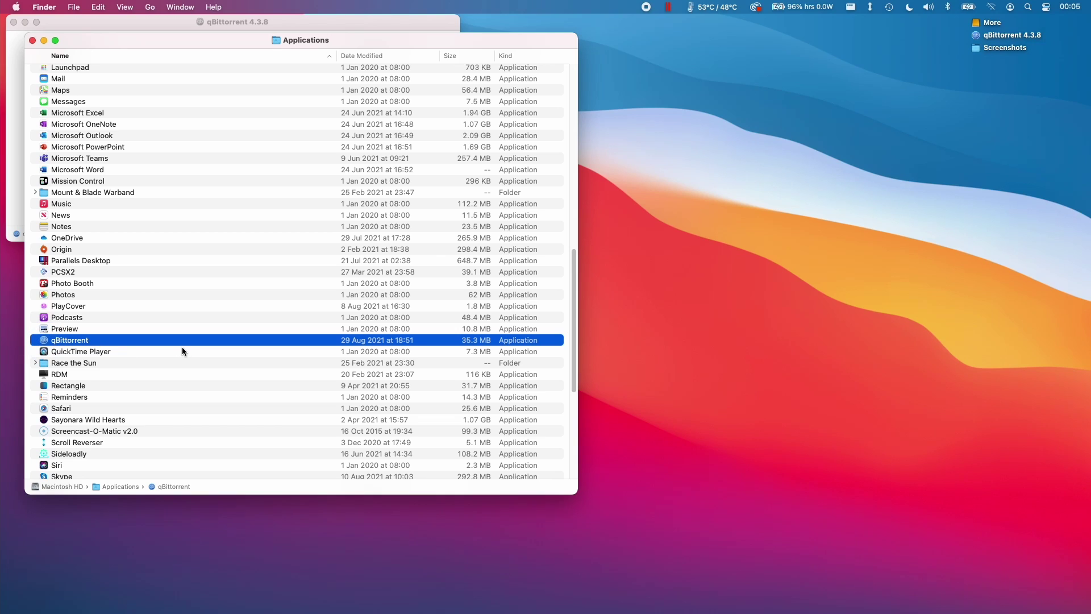
# Open qBittorrent via right-click Open to bypass the unidentified-developer block, then accept the legal notice.
pyautogui.press('super+o')
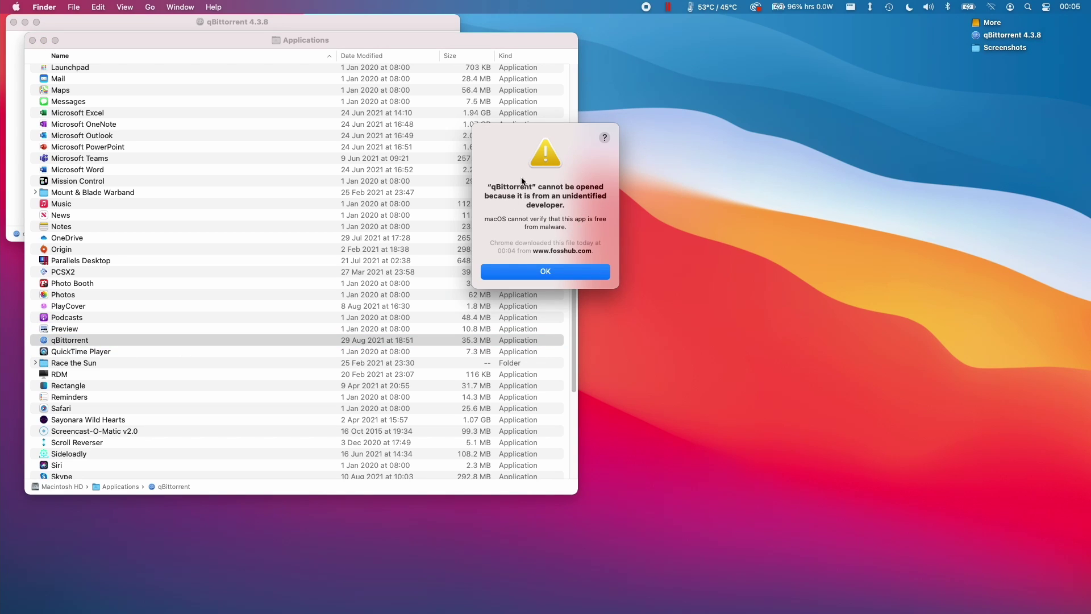
pyautogui.click(536, 278)
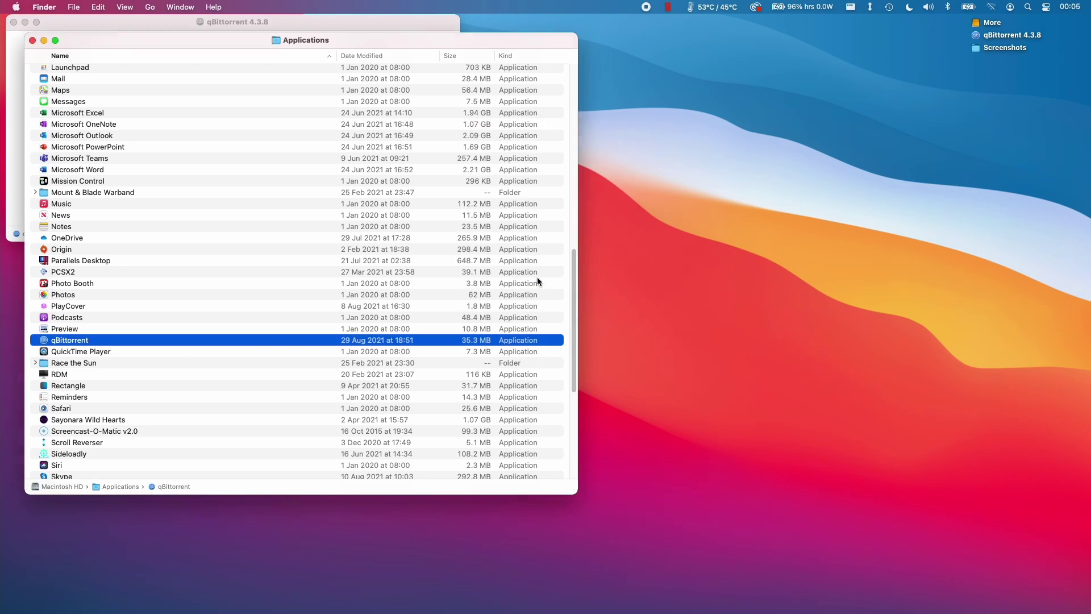
pyautogui.rightClick(103, 342)
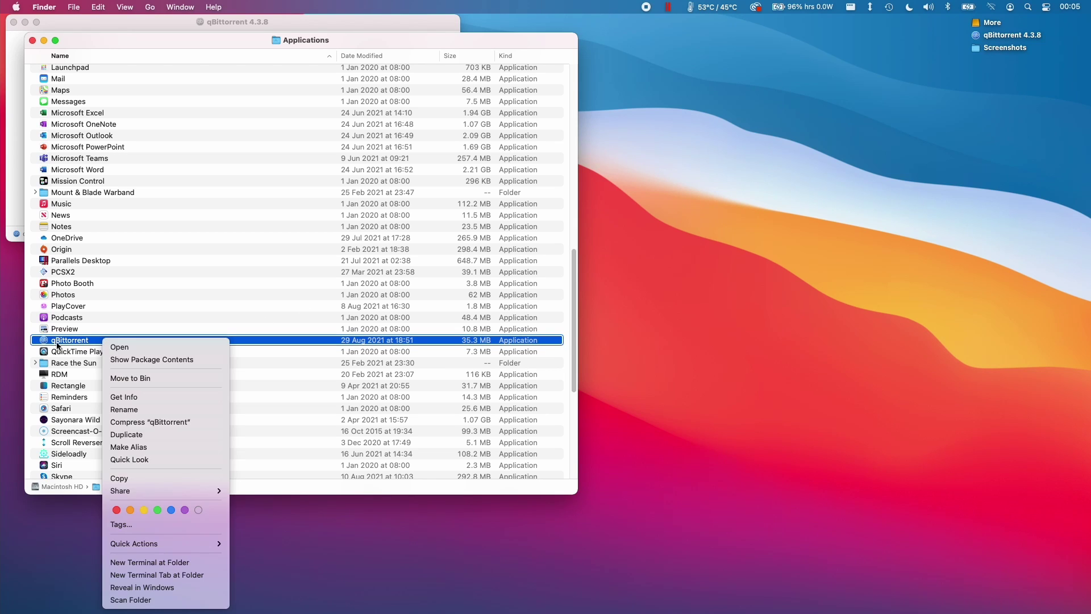
pyautogui.click(118, 347)
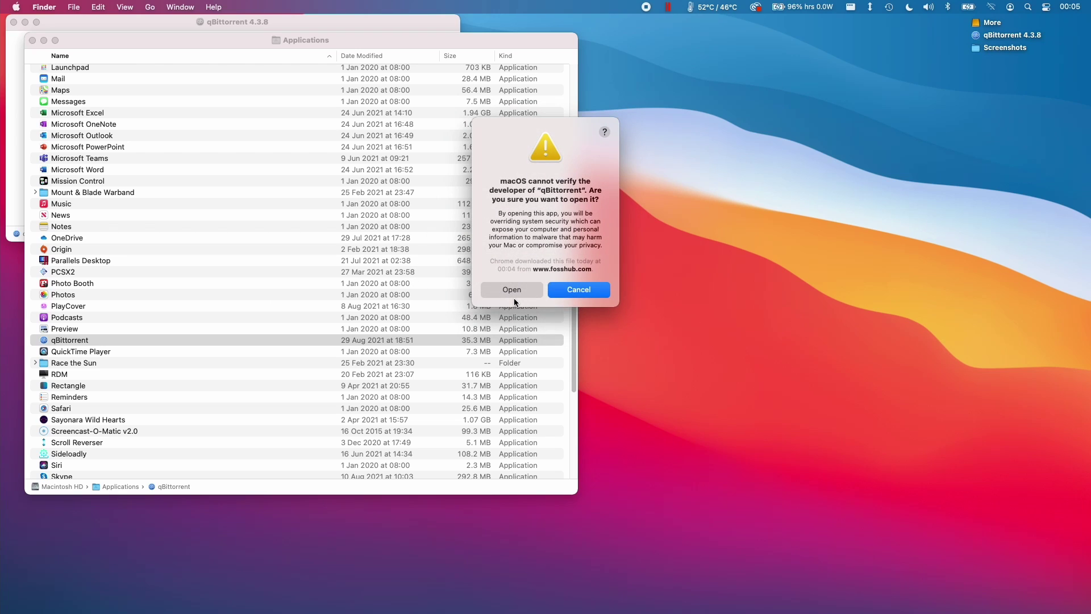
pyautogui.click(512, 290)
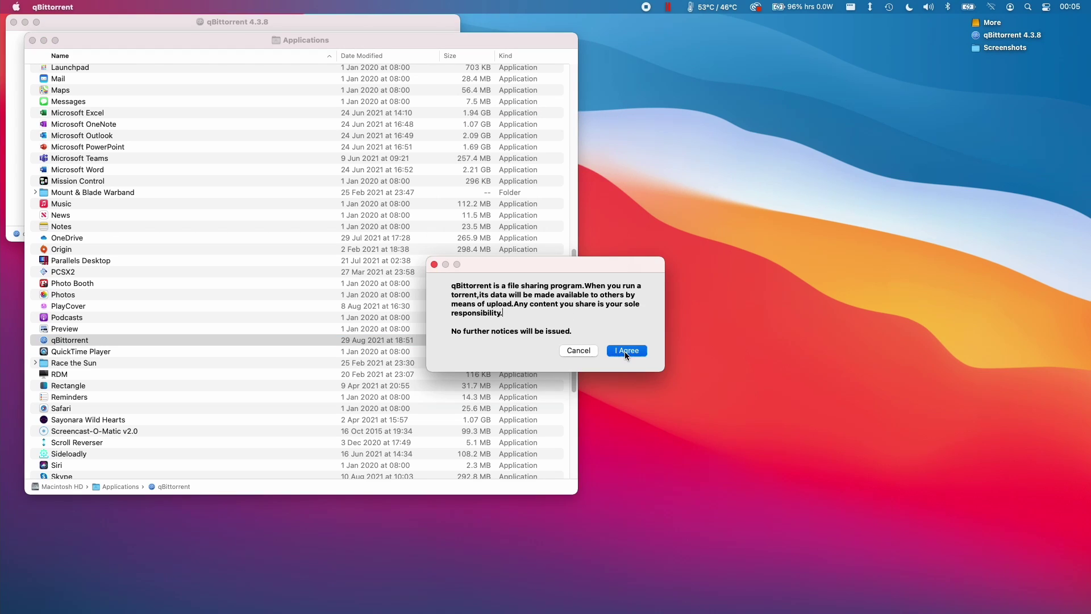
pyautogui.click(626, 352)
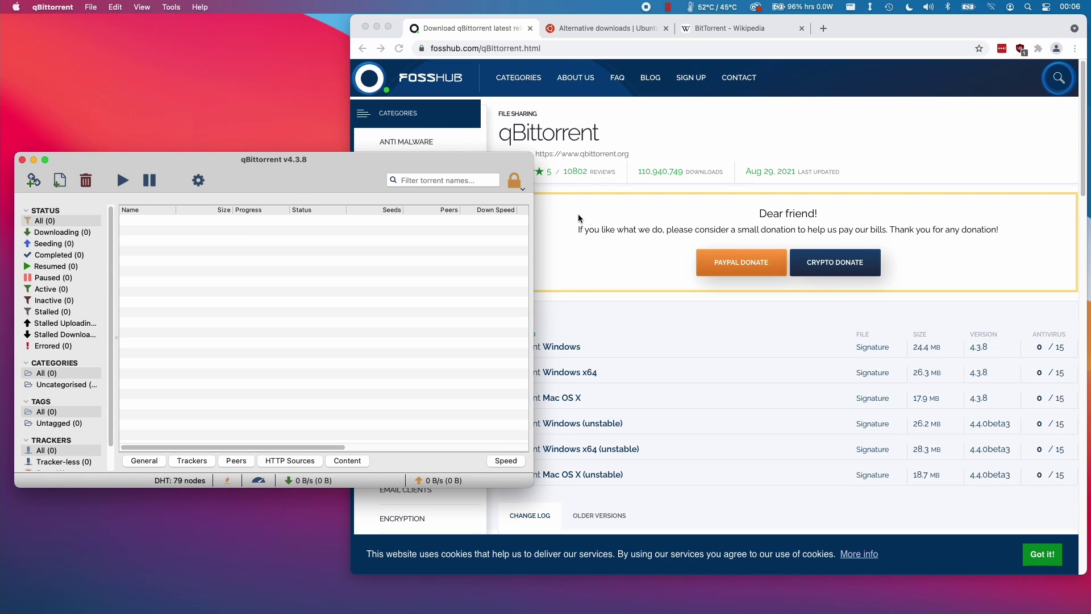
# Download the Ubuntu 21.04 Desktop (64-bit) .torrent and open it in qBittorrent.
pyautogui.click(605, 27)
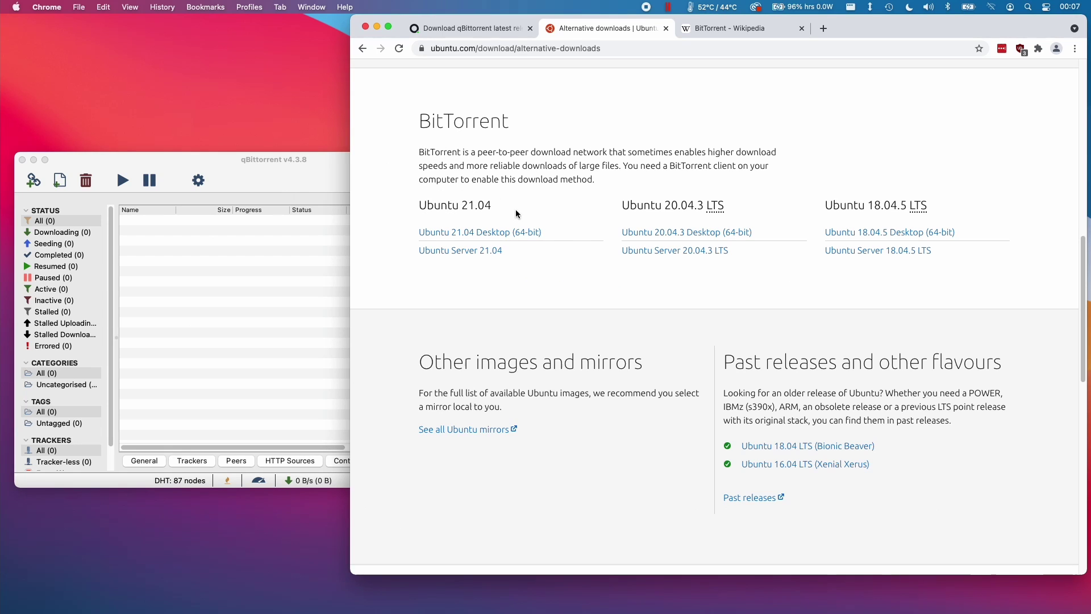
pyautogui.click(347, 224)
pyautogui.click(572, 127)
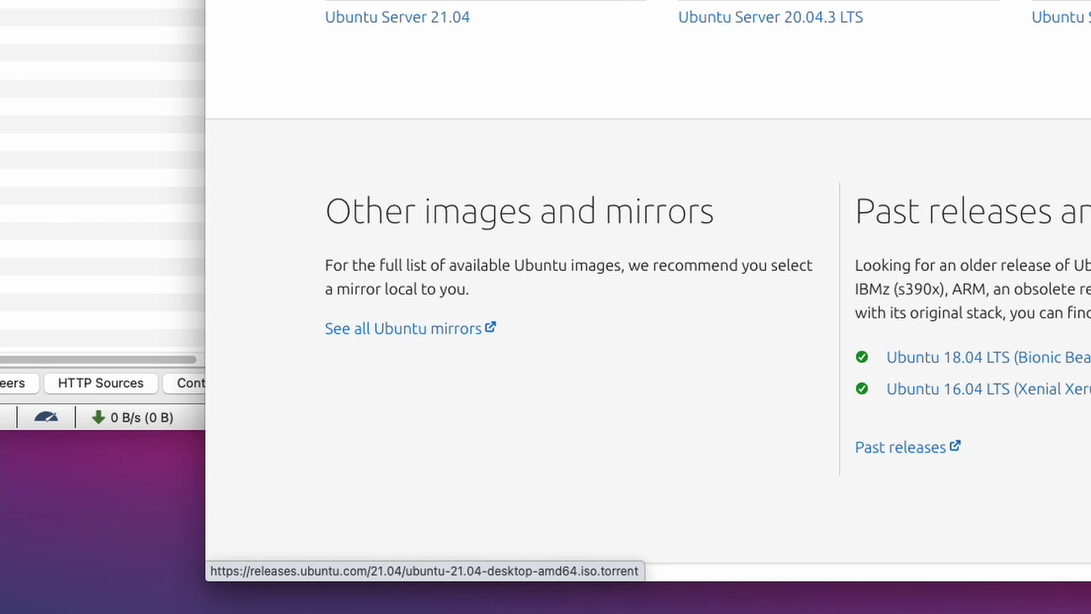
pyautogui.click(582, 19)
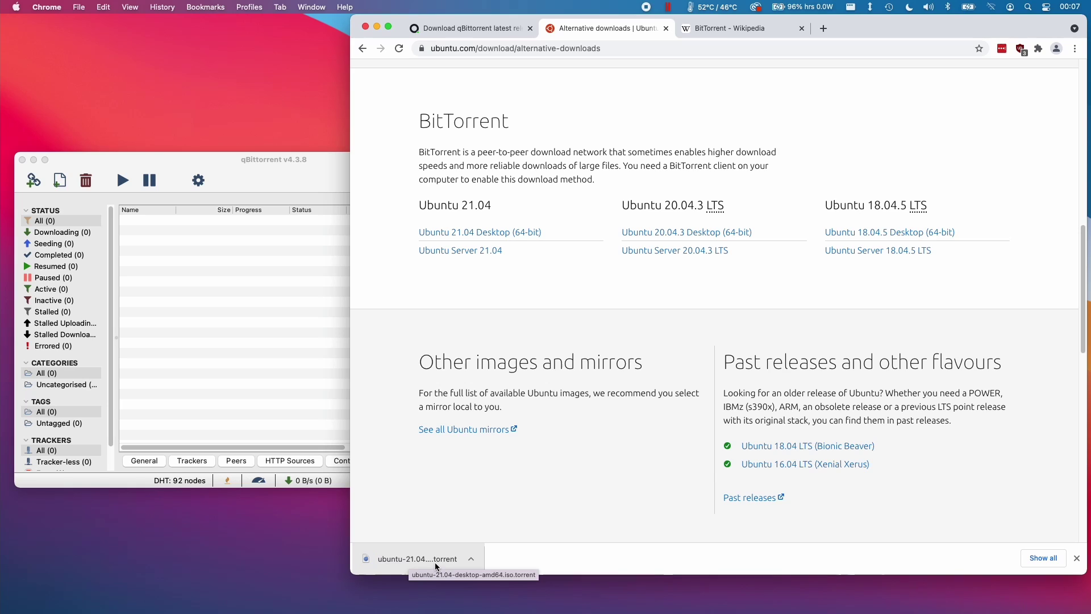
pyautogui.click(439, 560)
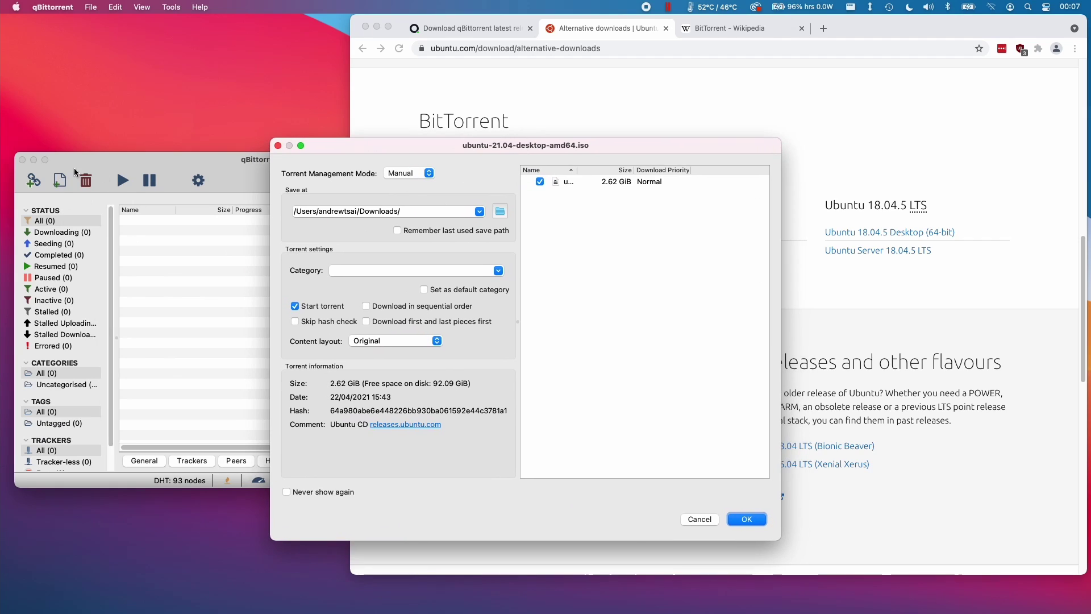
# Widen the file list's Name column for ubuntu-21.04-desktop-amd64.iso, then cancel adding the torrent.
pyautogui.click(76, 172)
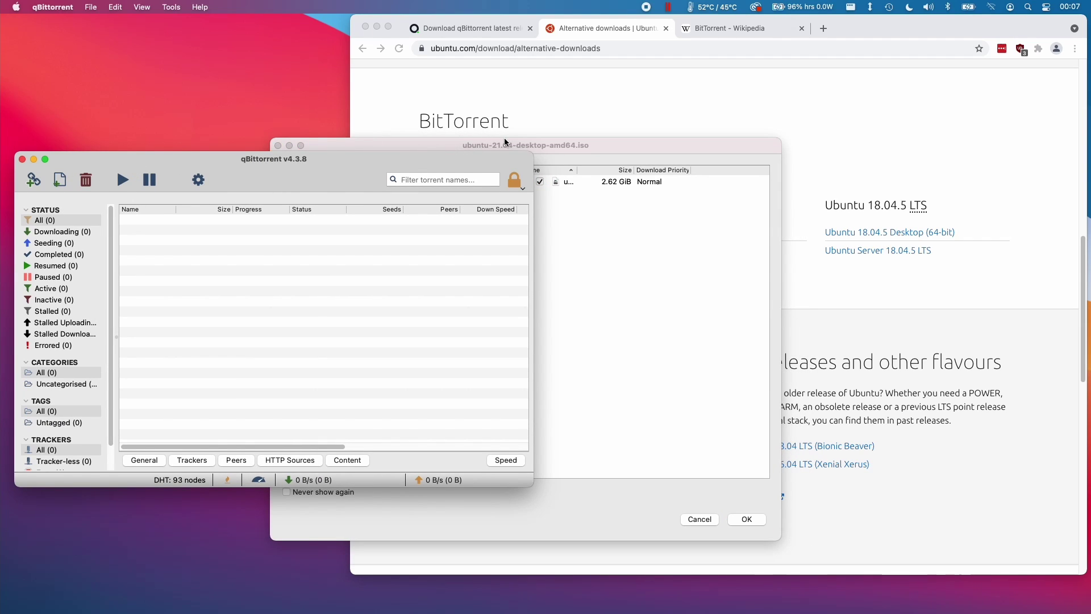
pyautogui.click(506, 142)
pyautogui.moveTo(577, 169); pyautogui.dragTo(642, 169)
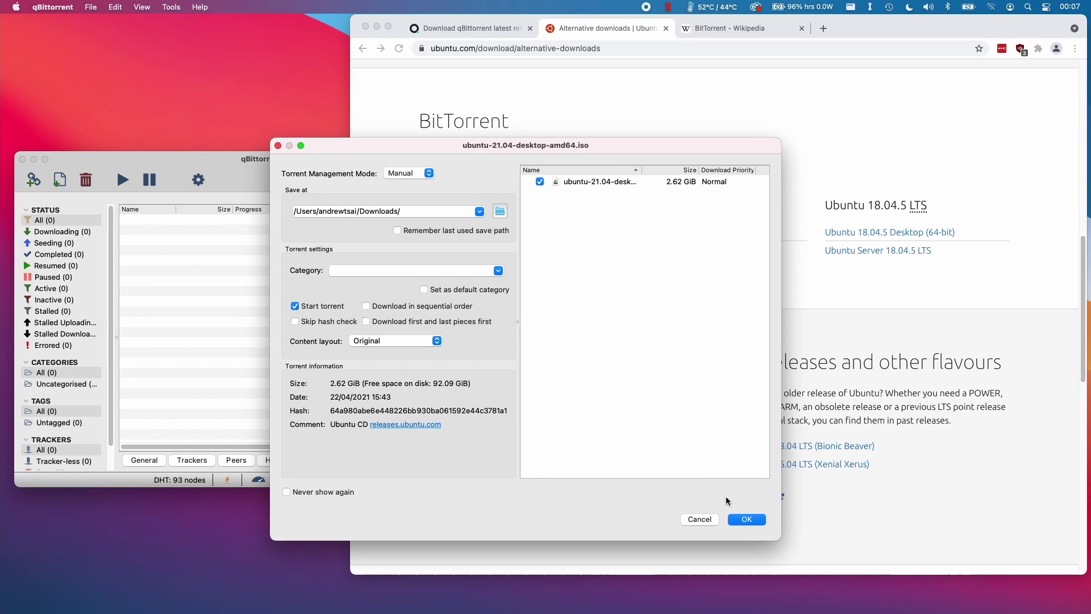
pyautogui.click(701, 519)
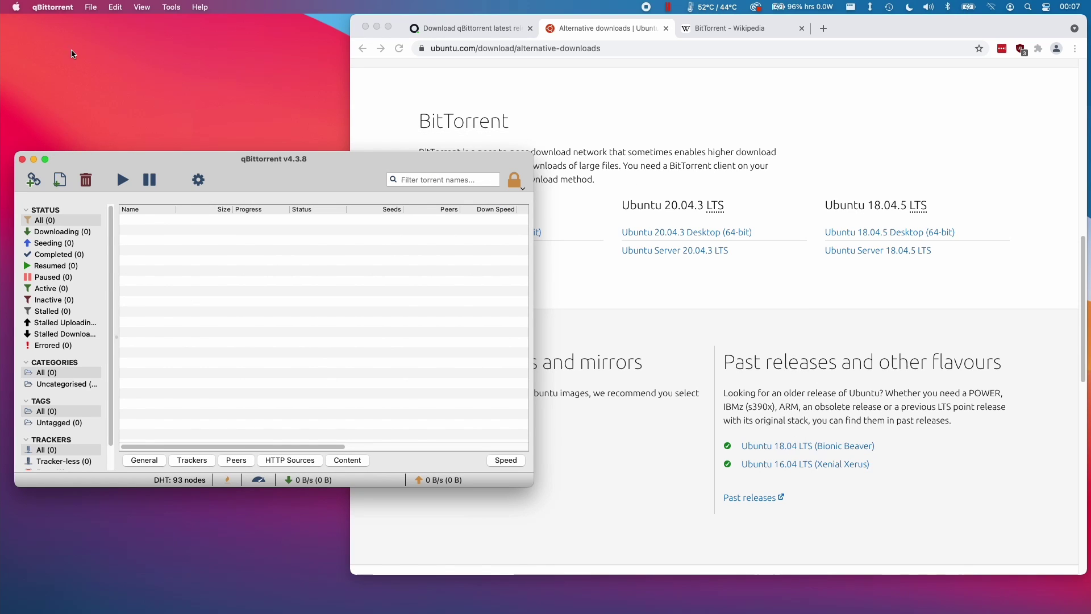
# Add ubuntu-21.04-desktop-amd64.iso.torrent from Downloads through Add Torrent File with default settings.
pyautogui.click(534, 429)
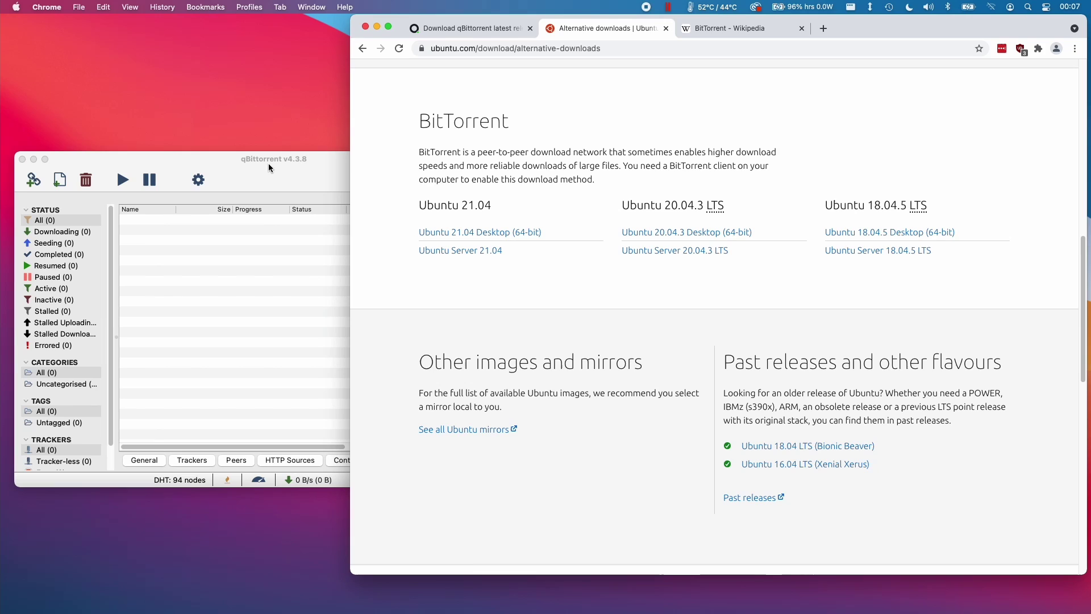
pyautogui.doubleClick(250, 159)
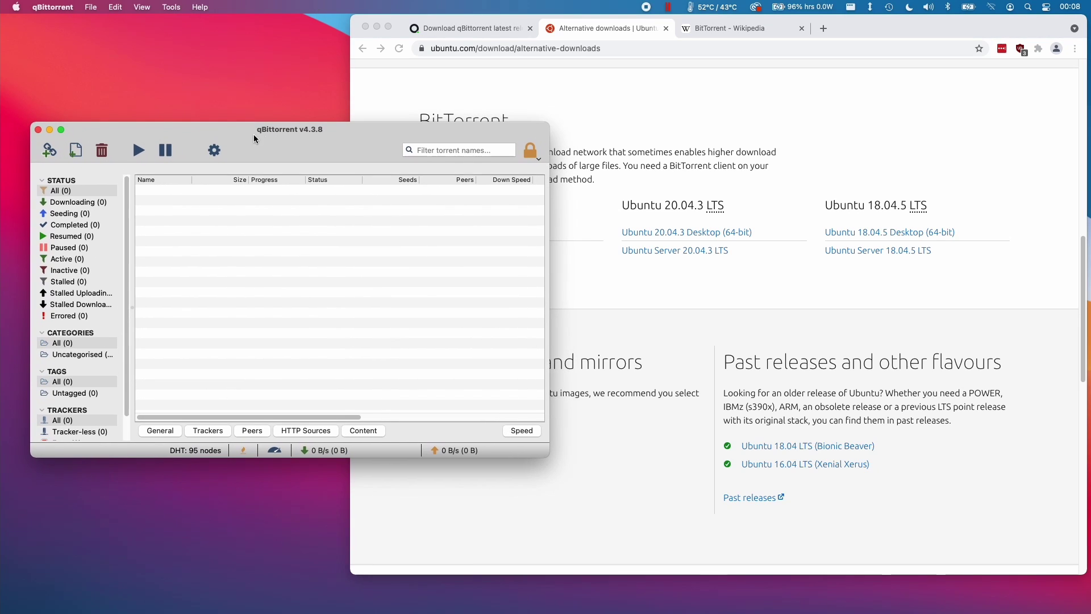
pyautogui.click(91, 7)
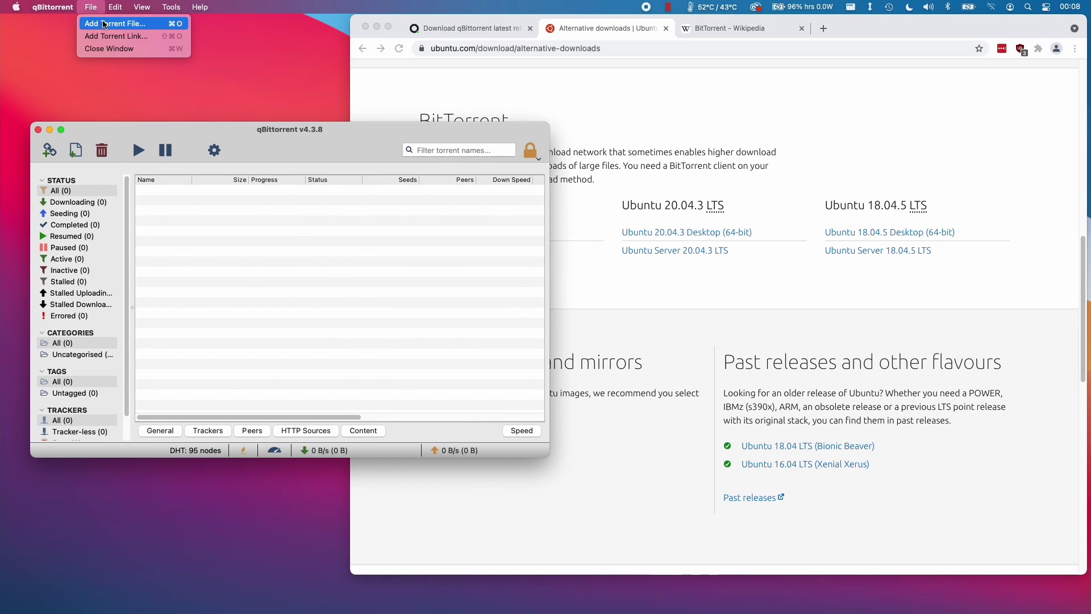
pyautogui.click(106, 24)
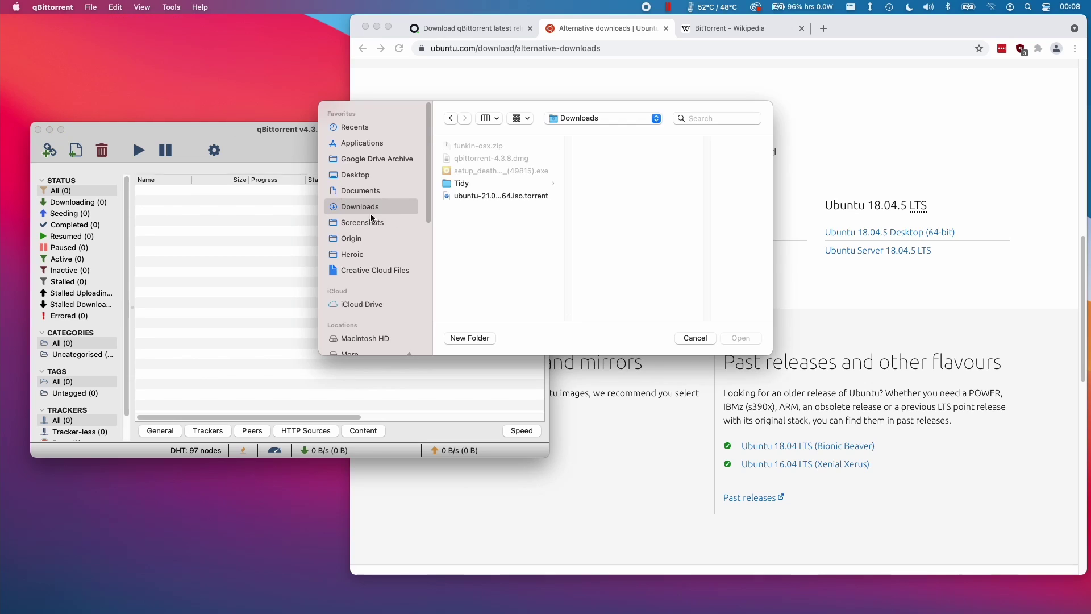
pyautogui.click(500, 197)
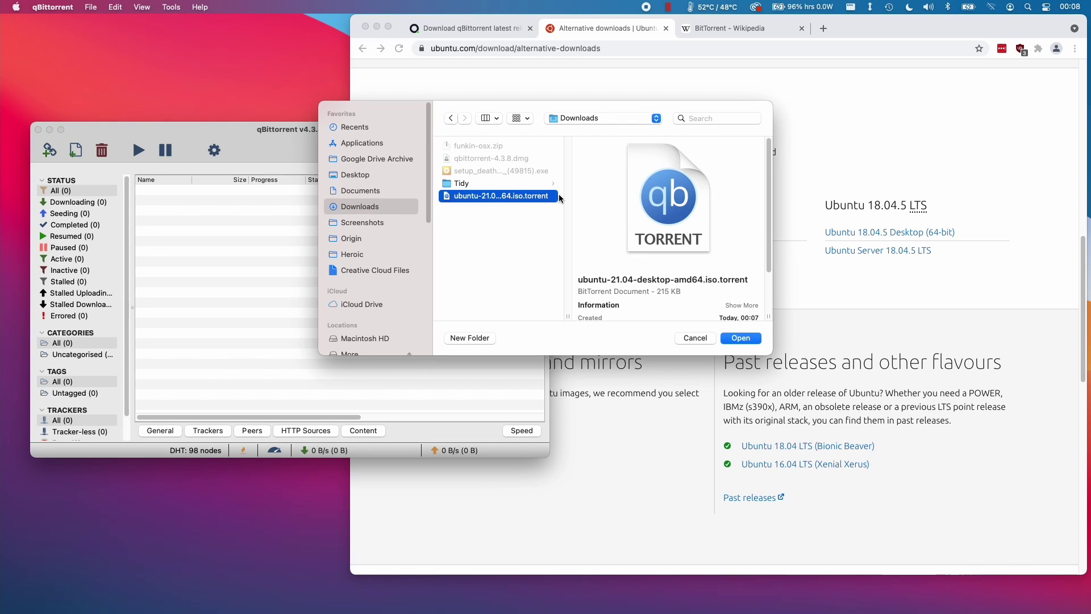
pyautogui.click(740, 339)
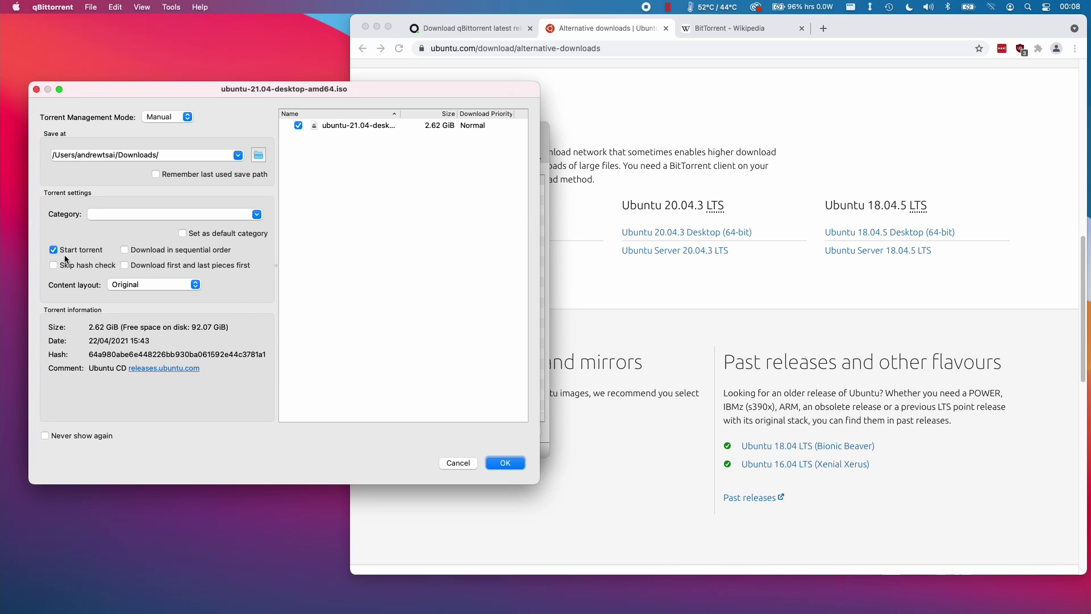
pyautogui.click(506, 463)
pyautogui.click(511, 194)
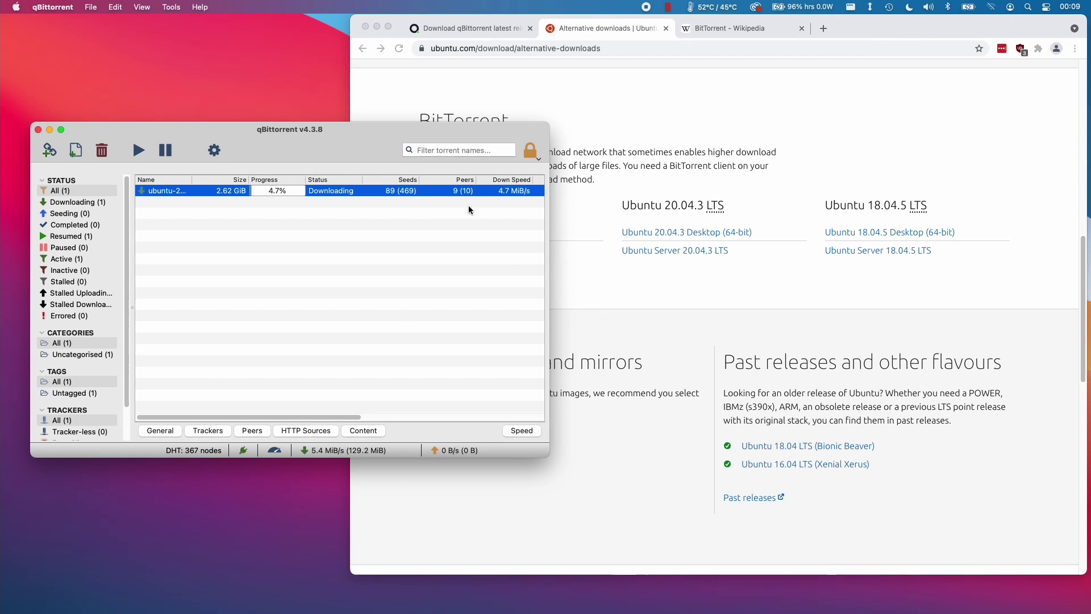
pyautogui.click(468, 206)
pyautogui.click(147, 192)
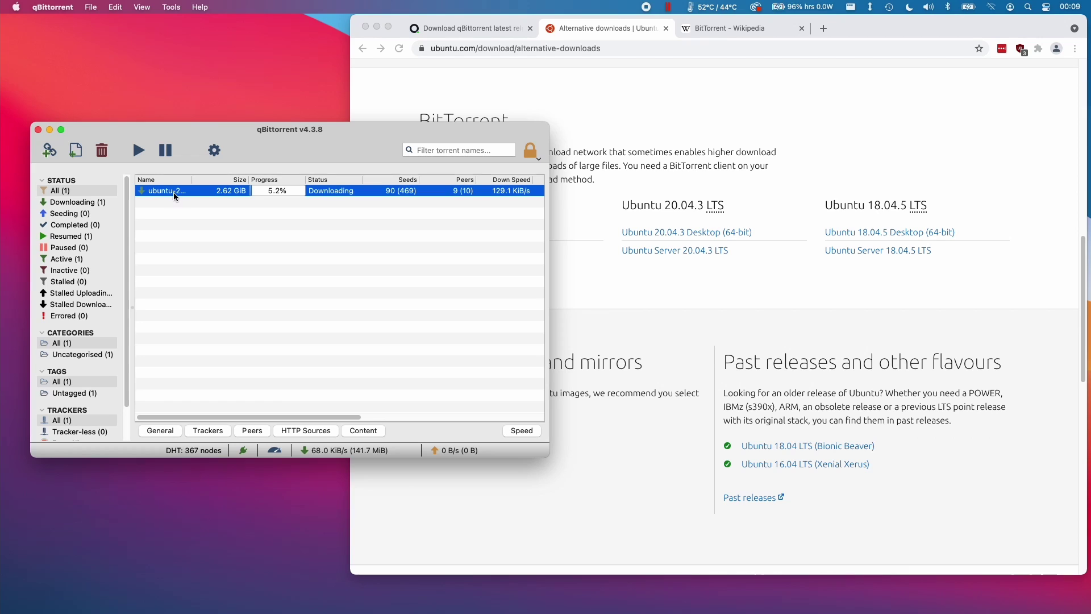
# Open the ubuntu torrent's destination Downloads folder in Finder and place it beside qBittorrent.
pyautogui.rightClick(172, 193)
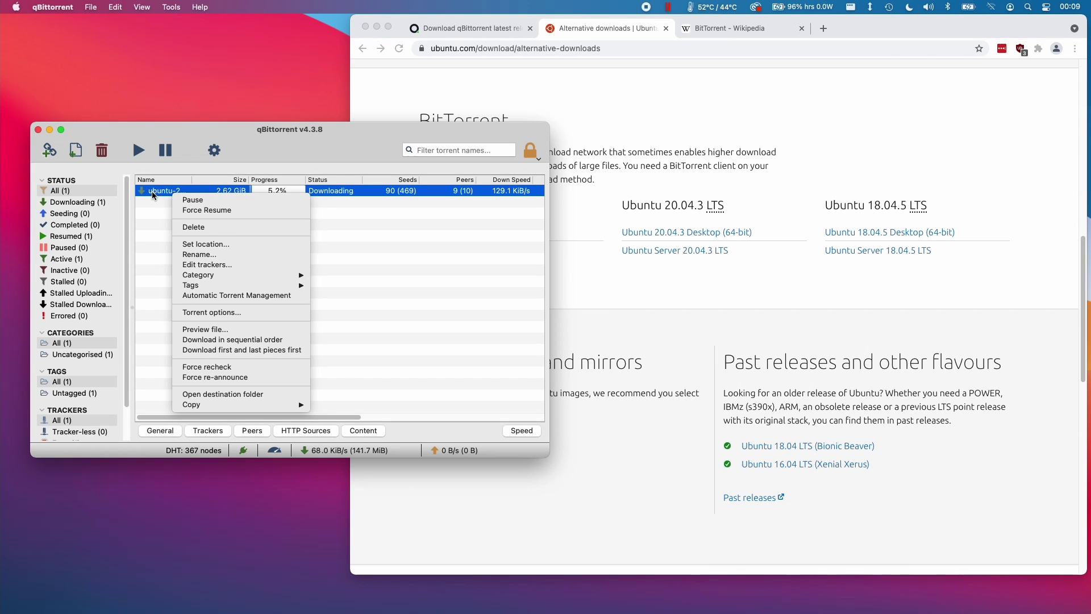
pyautogui.click(244, 395)
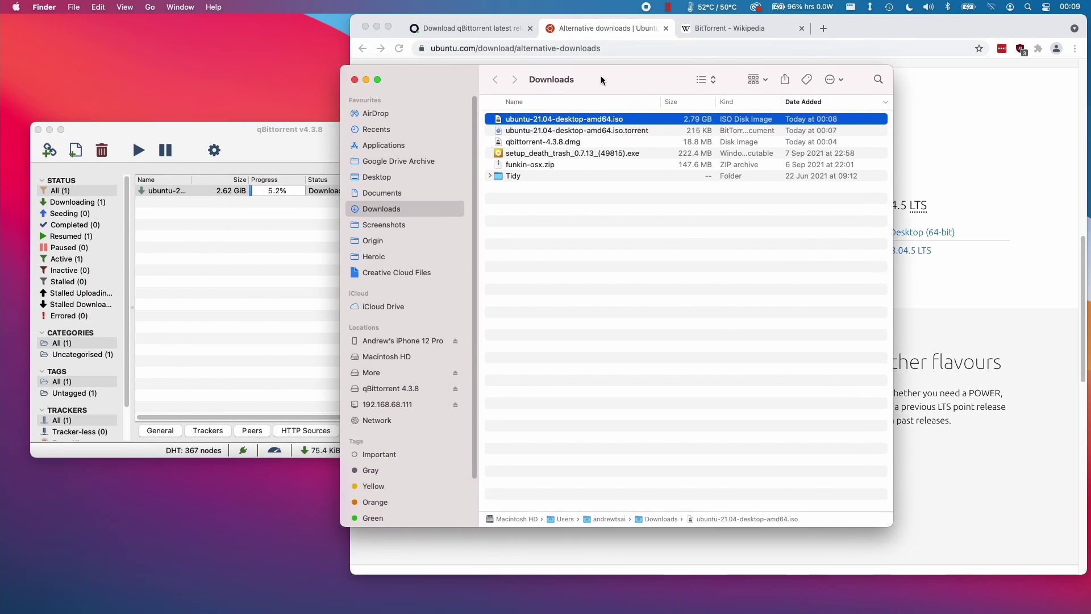
pyautogui.moveTo(601, 76); pyautogui.dragTo(633, 82)
pyautogui.click(359, 196)
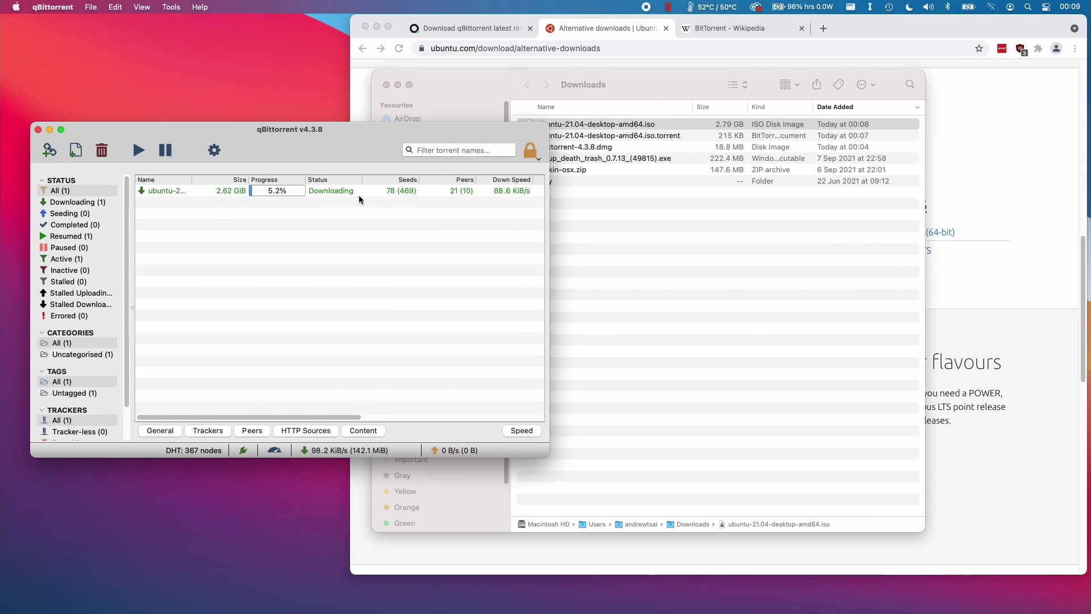
pyautogui.click(623, 196)
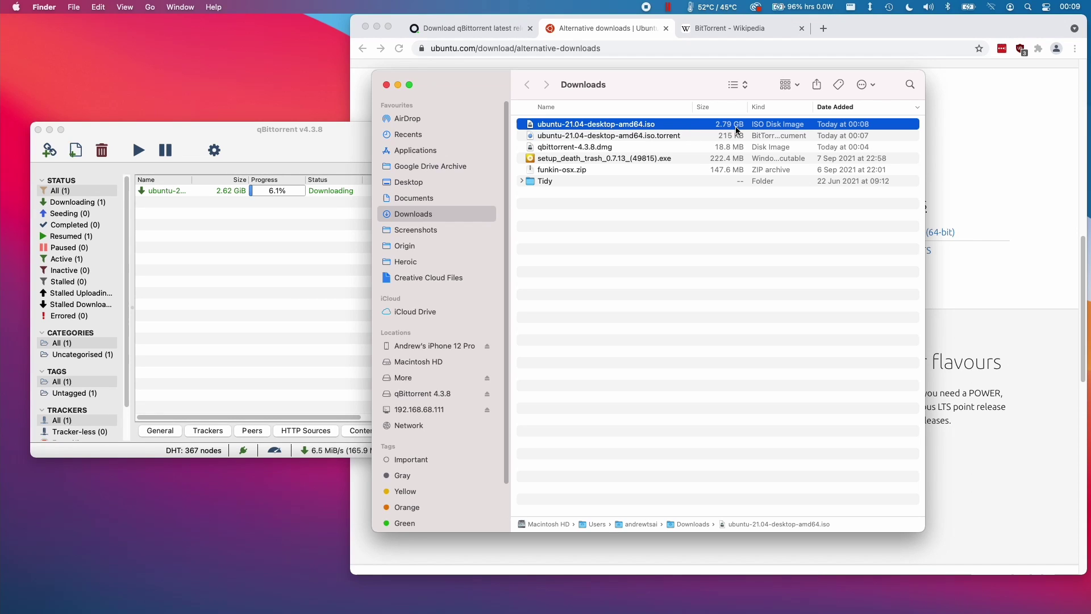
pyautogui.click(288, 291)
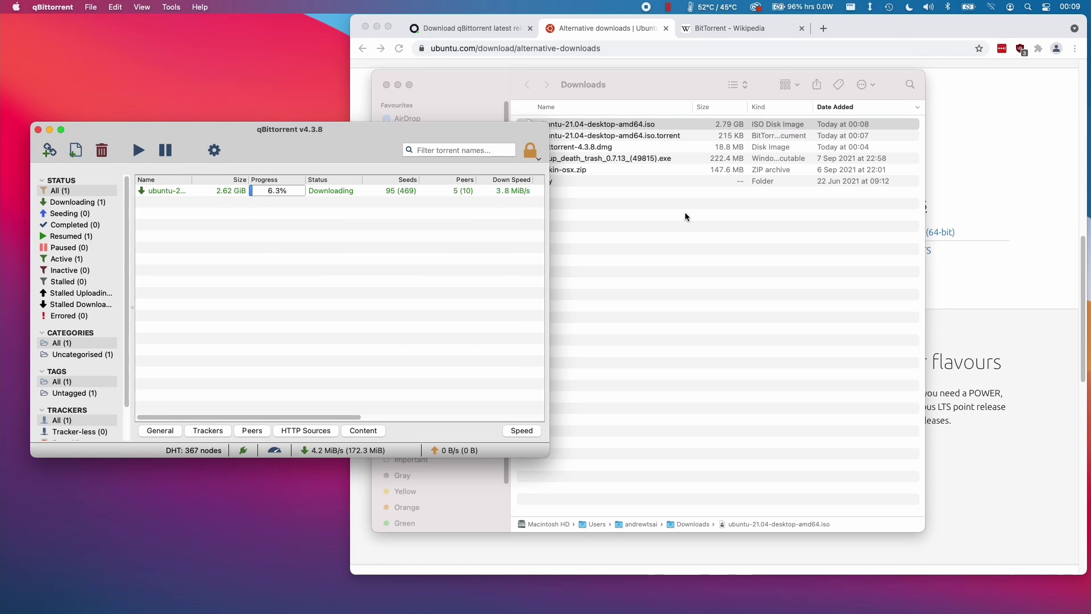
pyautogui.click(698, 128)
pyautogui.click(312, 317)
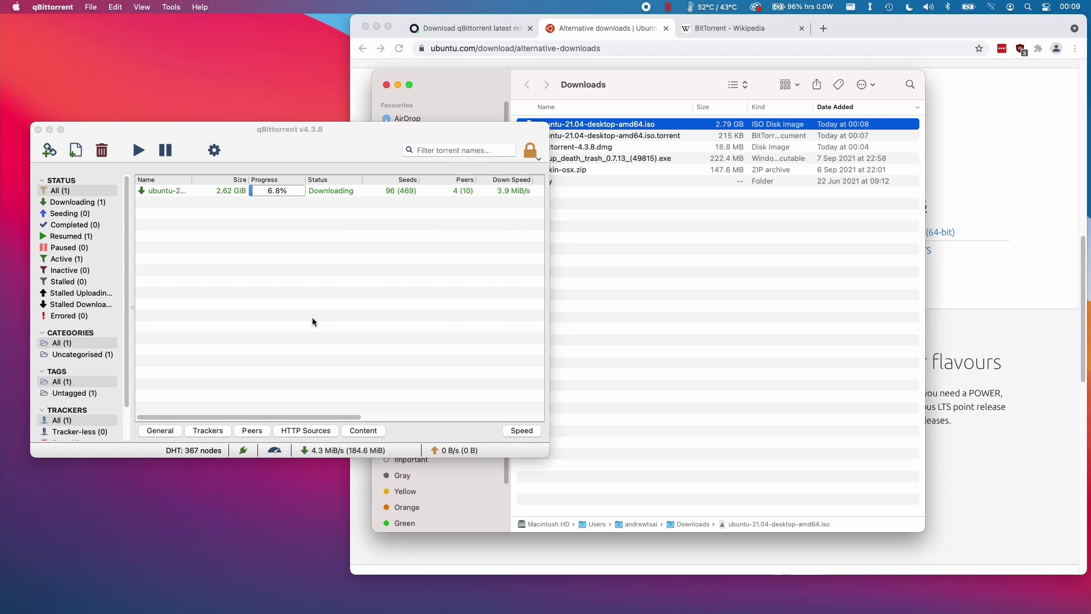
pyautogui.click(569, 127)
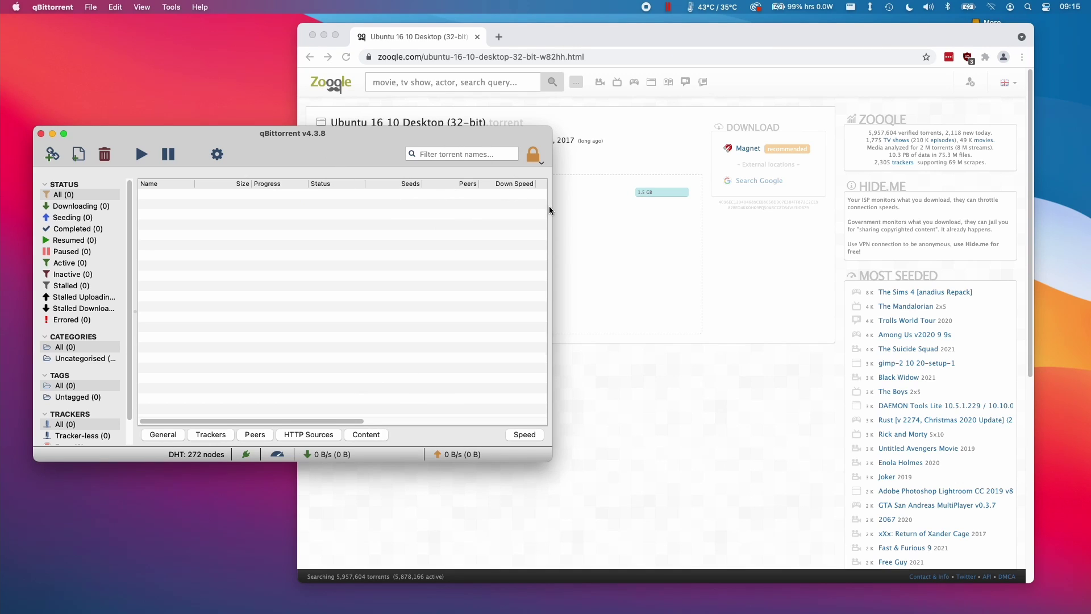
# On Zooqle's Ubuntu 16.10 page, decline opening its magnet link directly in qBittorrent.
pyautogui.click(598, 247)
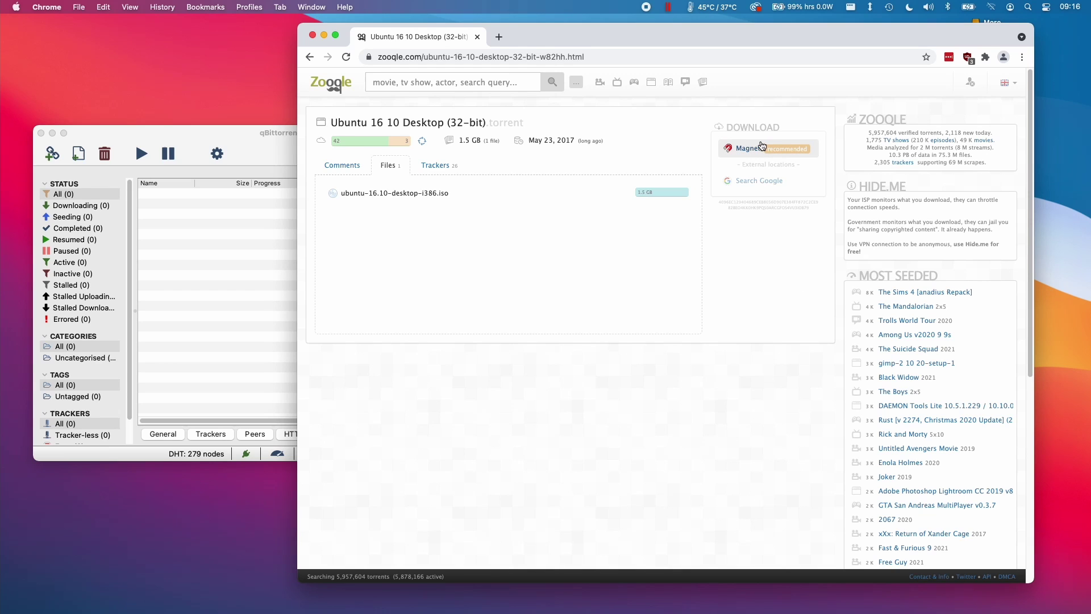
pyautogui.click(756, 147)
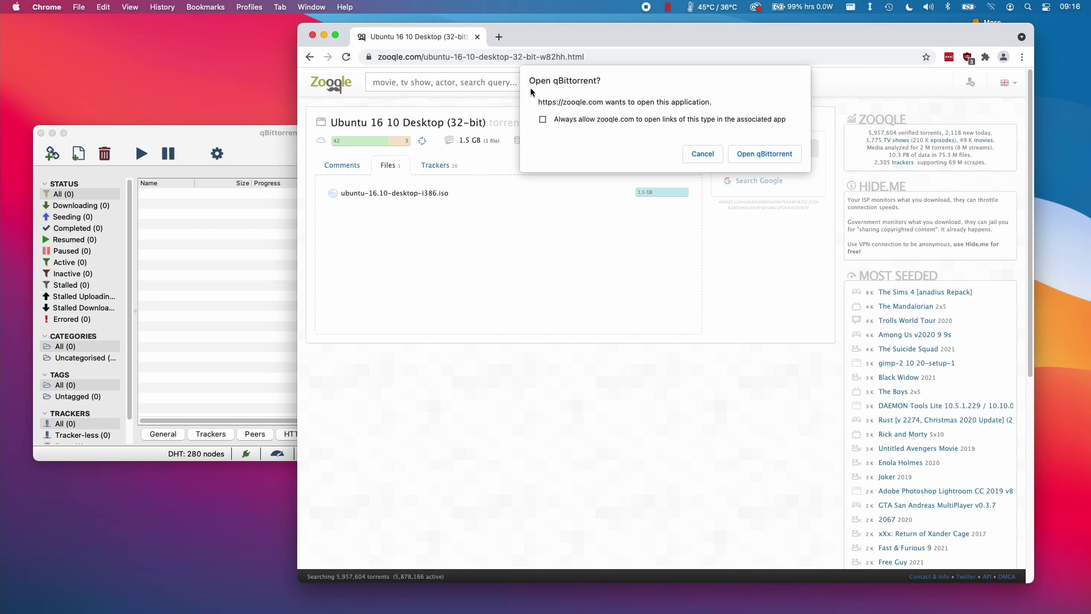
pyautogui.click(695, 154)
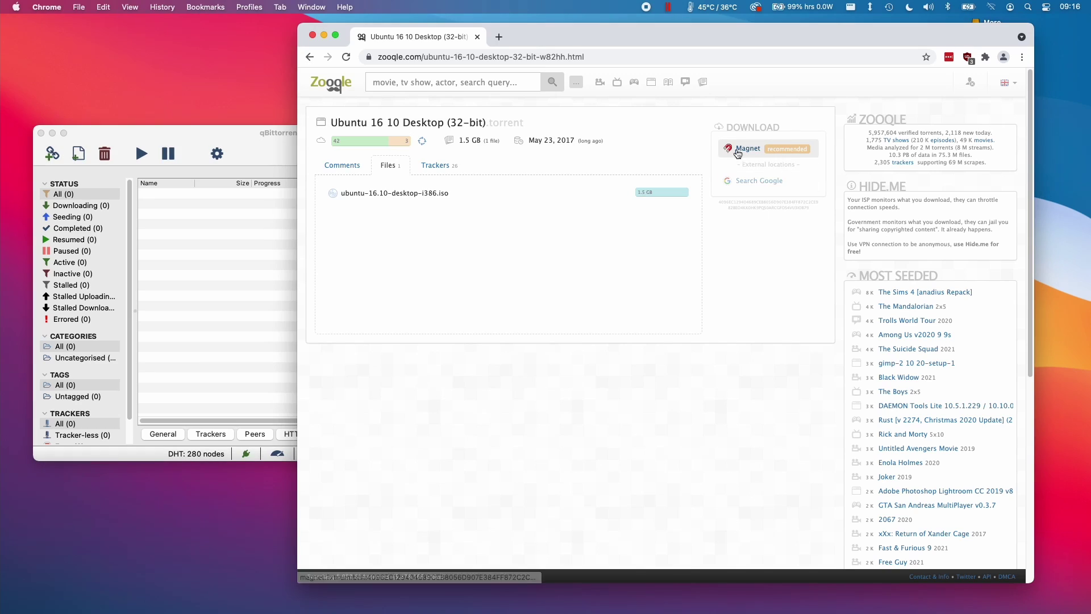
# Copy the Ubuntu 16.10 magnet link and submit it in qBittorrent's Add Torrent Link dialog.
pyautogui.rightClick(740, 148)
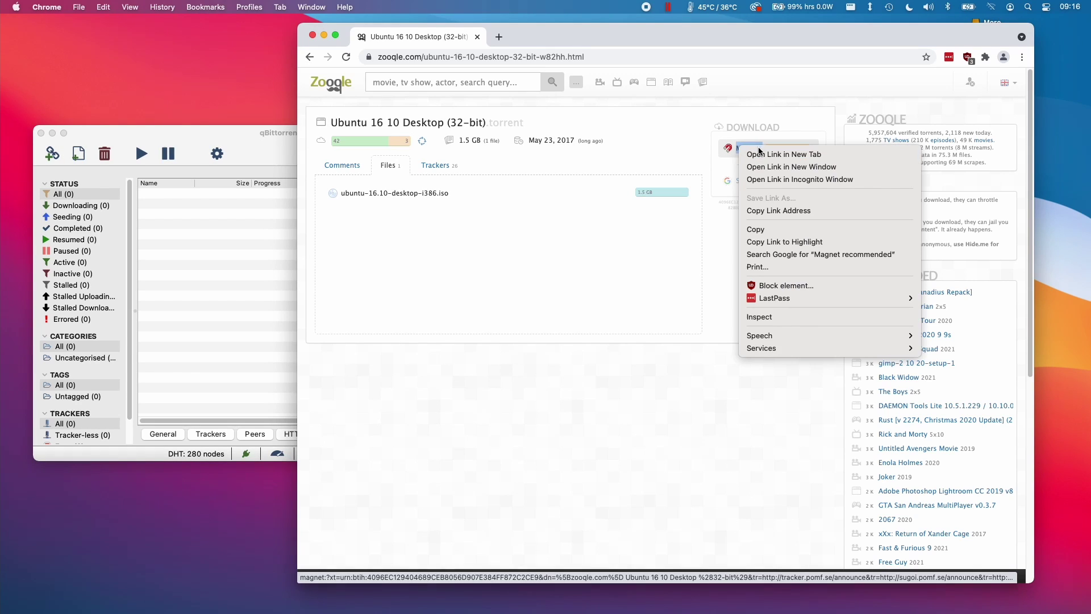
pyautogui.click(794, 218)
pyautogui.click(171, 136)
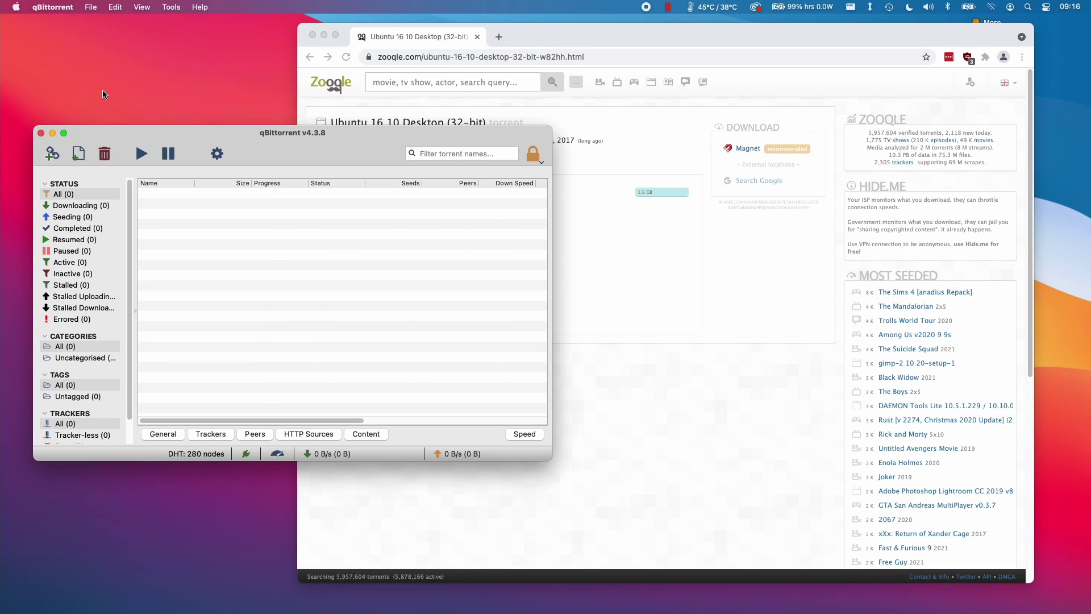
pyautogui.click(93, 7)
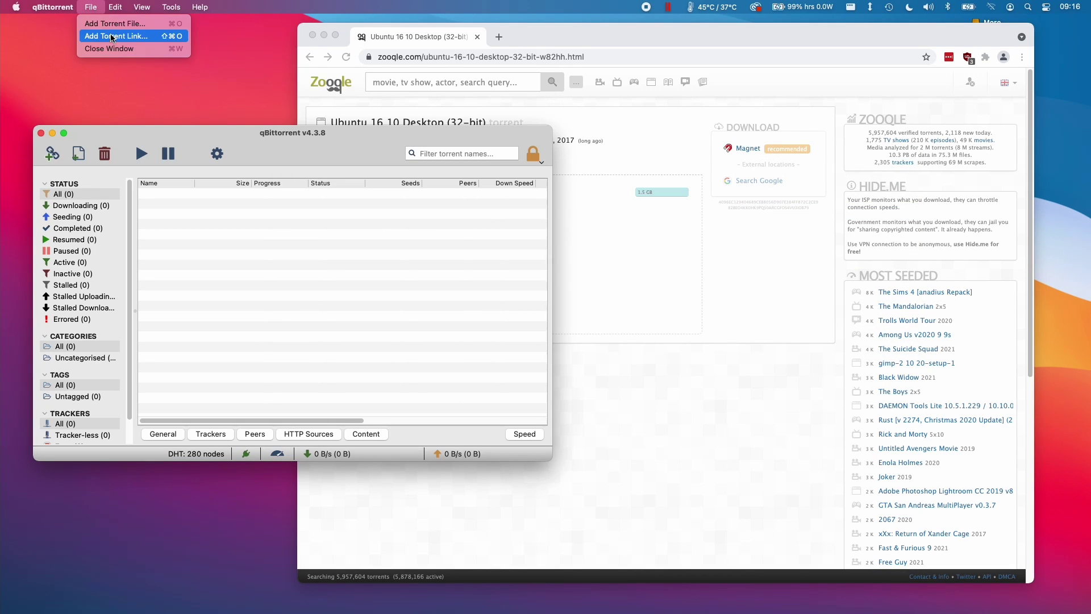
pyautogui.click(130, 36)
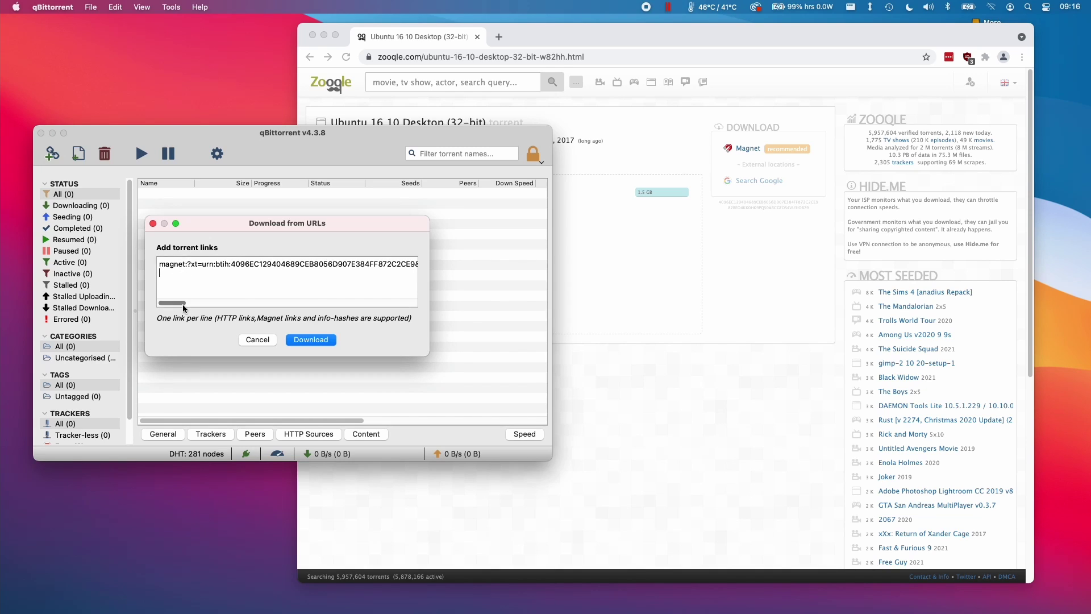
pyautogui.moveTo(181, 303); pyautogui.dragTo(423, 283)
pyautogui.click(298, 343)
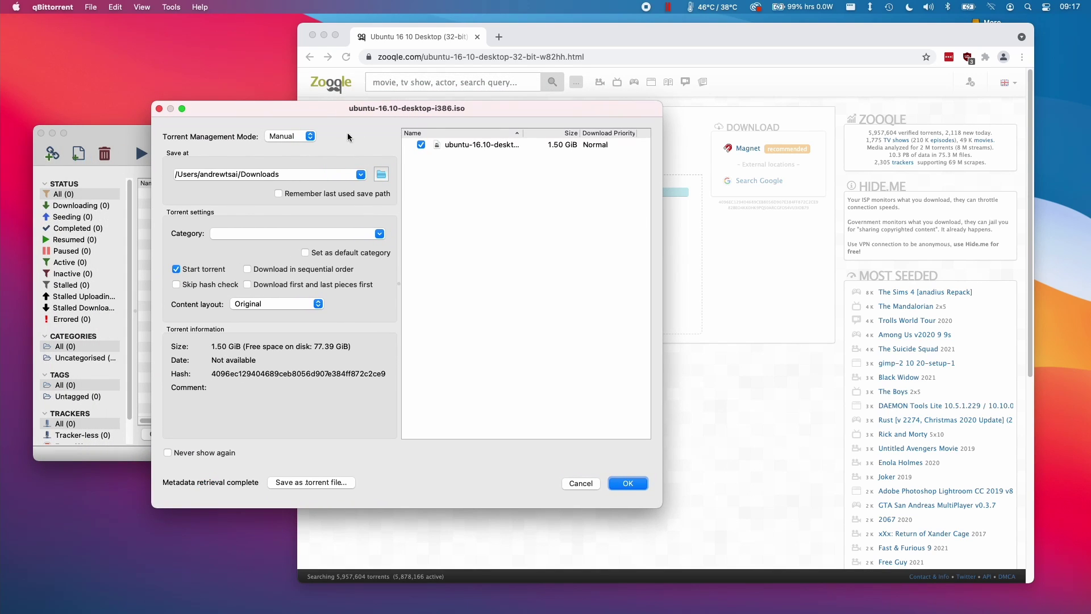
# Confirm the magnet download of ubuntu-16.10-desktop-i386.iso and select the new 1.50 GiB torrent in the transfer list.
pyautogui.click(486, 149)
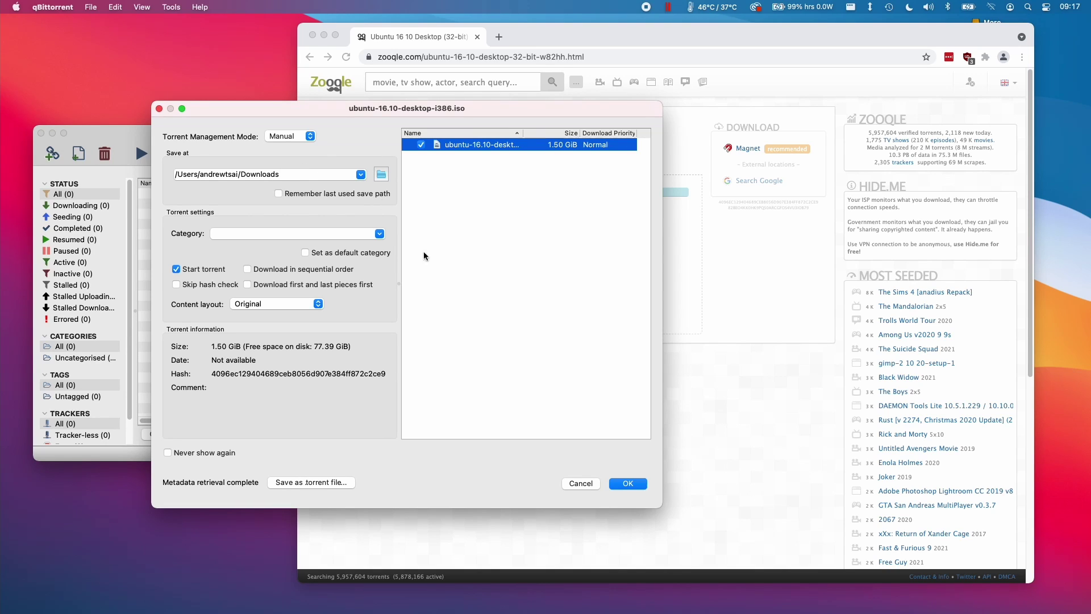
pyautogui.click(628, 484)
pyautogui.click(200, 196)
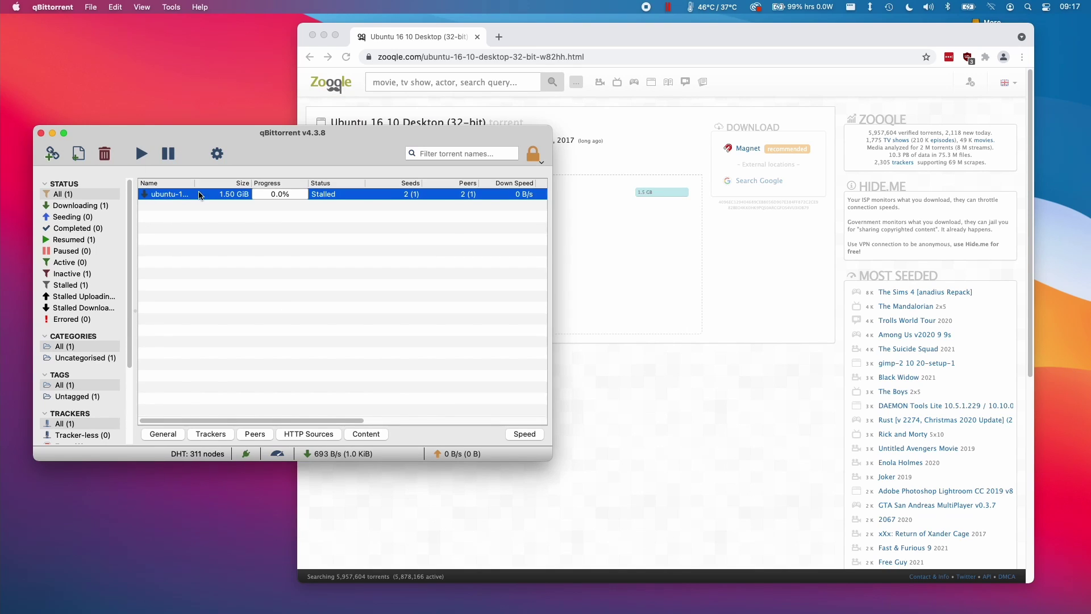